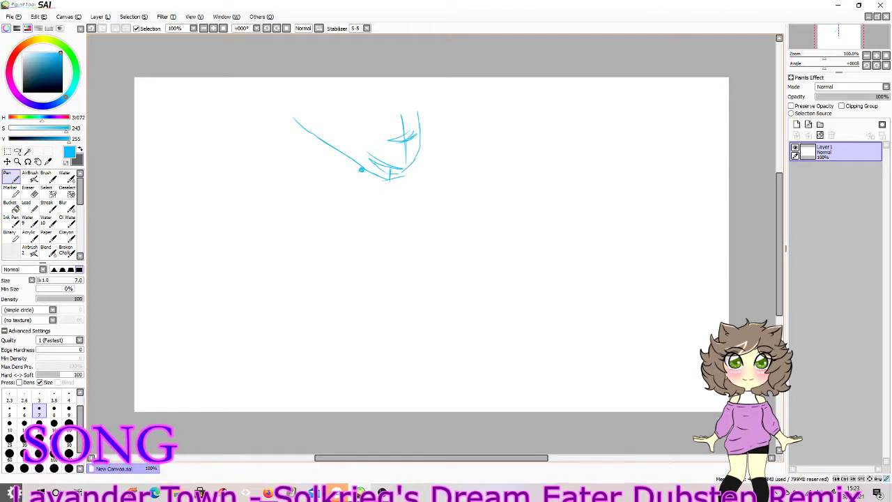
Step: Sketch the curved spine line and both sides of the torso below the head
{"action": "mouse_move", "coordinate": [387, 178]}
{"action": "left_mouse_down"}
{"action": "mouse_move", "coordinate": [377, 257]}
{"action": "mouse_move", "coordinate": [385, 301]}
{"action": "left_mouse_up"}
{"action": "left_click_drag", "start_coordinate": [364, 172], "coordinate": [372, 212]}
{"action": "left_click_drag", "start_coordinate": [411, 183], "coordinate": [402, 198]}
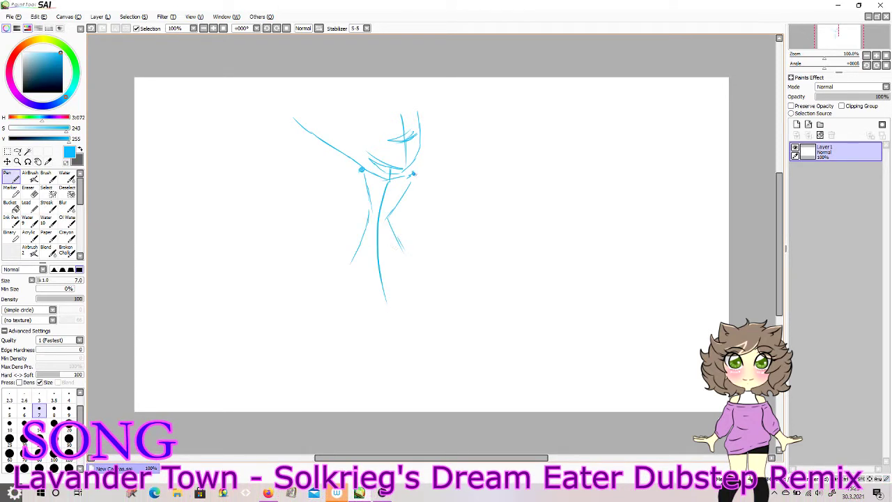
Step: Sketch the bent arm and the raised arm with their joints, and rough in the hips and legs
{"action": "left_click_drag", "start_coordinate": [418, 176], "coordinate": [457, 203]}
{"action": "mouse_move", "coordinate": [457, 204]}
{"action": "left_mouse_down"}
{"action": "mouse_move", "coordinate": [427, 226]}
{"action": "mouse_move", "coordinate": [418, 240]}
{"action": "mouse_move", "coordinate": [430, 242]}
{"action": "left_mouse_up"}
{"action": "left_click_drag", "start_coordinate": [427, 229], "coordinate": [430, 241]}
{"action": "left_click_drag", "start_coordinate": [425, 224], "coordinate": [425, 225]}
{"action": "left_click_drag", "start_coordinate": [459, 201], "coordinate": [460, 202]}
{"action": "left_click_drag", "start_coordinate": [315, 145], "coordinate": [361, 168]}
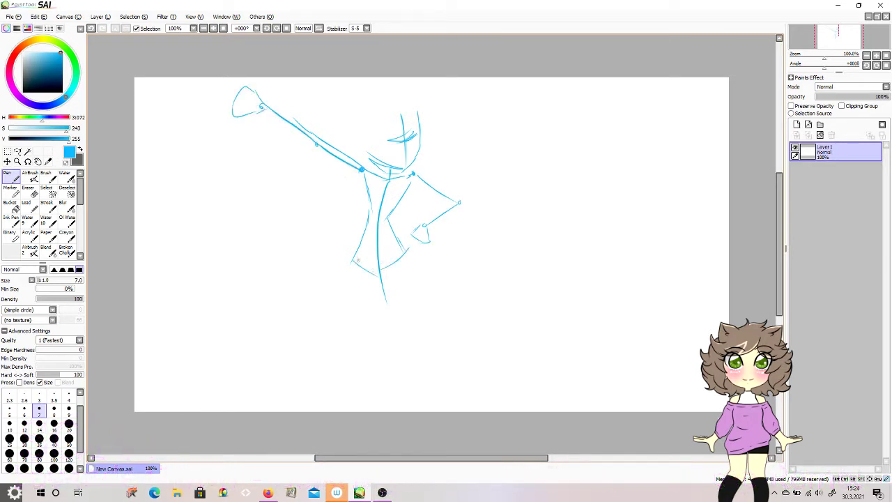
{"action": "left_click_drag", "start_coordinate": [368, 213], "coordinate": [374, 301]}
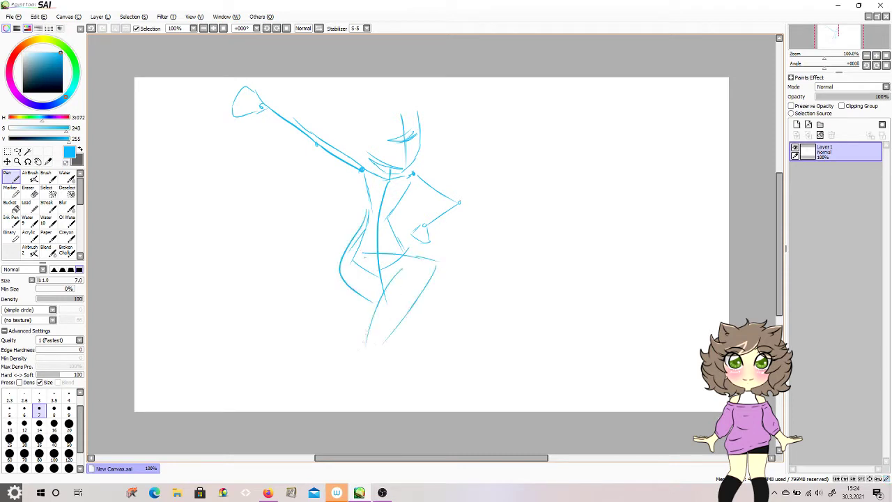
{"action": "left_click_drag", "start_coordinate": [371, 357], "coordinate": [368, 396]}
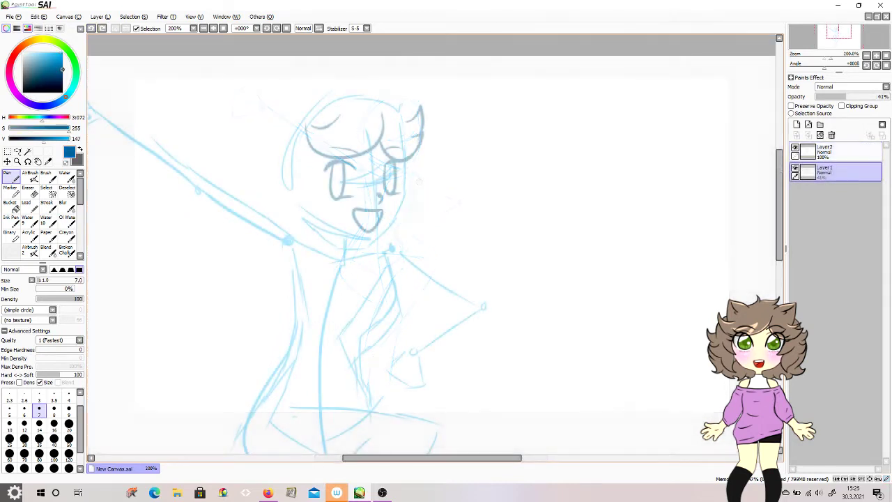
Step: Sketch the hair locks framing both sides of the face
{"action": "left_click_drag", "start_coordinate": [323, 153], "coordinate": [328, 196]}
{"action": "left_click_drag", "start_coordinate": [330, 204], "coordinate": [288, 174]}
{"action": "left_click_drag", "start_coordinate": [326, 220], "coordinate": [293, 202]}
{"action": "left_click_drag", "start_coordinate": [389, 223], "coordinate": [424, 209]}
Step: Sketch the two cat ears with inner fur and the hair tuft on top of the head
{"action": "mouse_move", "coordinate": [327, 88]}
{"action": "left_mouse_down"}
{"action": "mouse_move", "coordinate": [274, 94]}
{"action": "mouse_move", "coordinate": [285, 137]}
{"action": "left_mouse_up"}
{"action": "left_click_drag", "start_coordinate": [279, 80], "coordinate": [311, 109]}
{"action": "left_click_drag", "start_coordinate": [307, 110], "coordinate": [299, 113]}
{"action": "left_click_drag", "start_coordinate": [380, 86], "coordinate": [422, 73]}
{"action": "left_click_drag", "start_coordinate": [327, 83], "coordinate": [334, 88]}
{"action": "left_click_drag", "start_coordinate": [337, 85], "coordinate": [373, 63]}
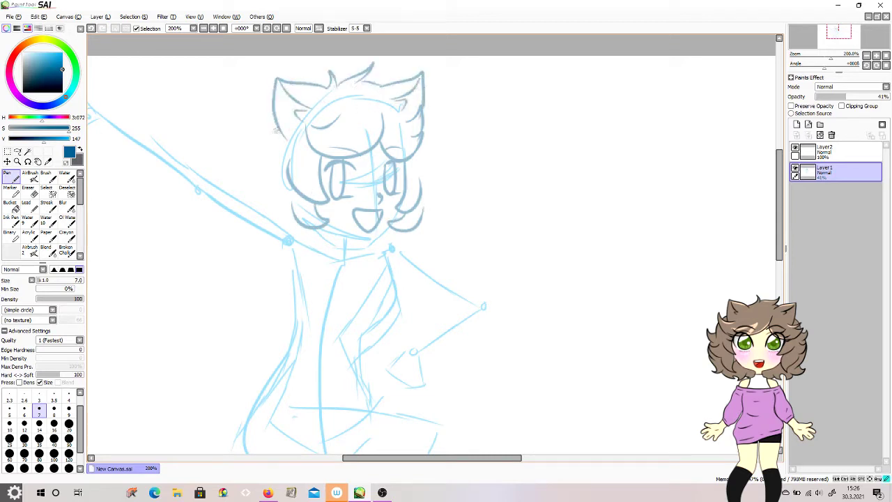
Step: Sketch the fluffy outer hair outline down both sides of the head
{"action": "left_click_drag", "start_coordinate": [260, 152], "coordinate": [237, 173]}
{"action": "left_click_drag", "start_coordinate": [246, 172], "coordinate": [268, 218]}
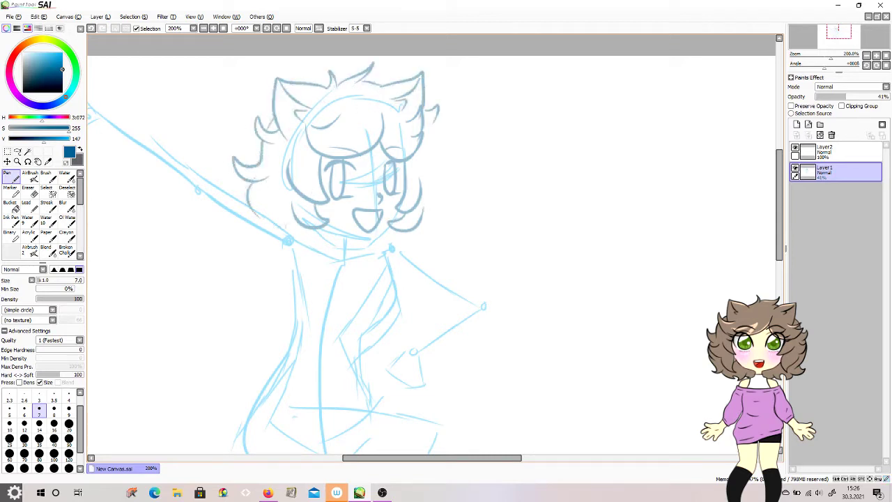
{"action": "left_click_drag", "start_coordinate": [437, 136], "coordinate": [454, 168]}
{"action": "left_click_drag", "start_coordinate": [446, 171], "coordinate": [427, 243]}
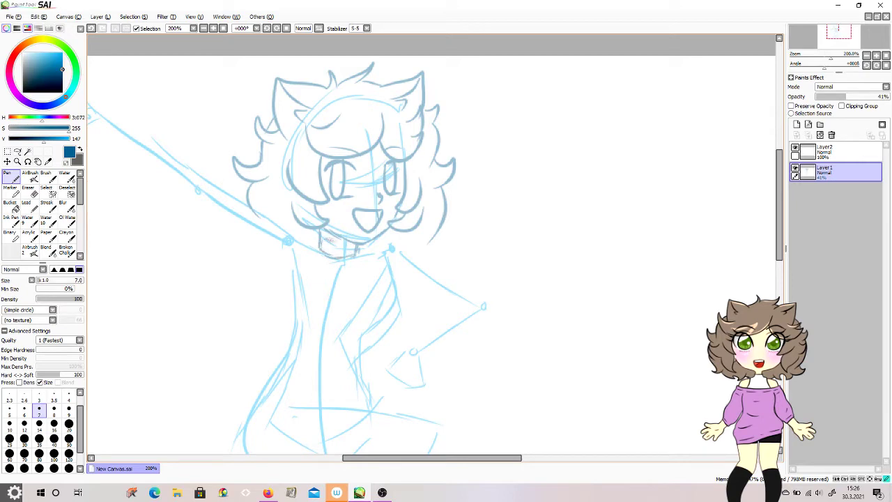
Step: Sketch the armhole, shoulder line and chest contour of the sleeveless top
{"action": "left_click_drag", "start_coordinate": [291, 274], "coordinate": [283, 288]}
{"action": "left_click_drag", "start_coordinate": [358, 253], "coordinate": [385, 249]}
{"action": "mouse_move", "coordinate": [376, 252]}
{"action": "left_mouse_down"}
{"action": "mouse_move", "coordinate": [386, 294]}
{"action": "mouse_move", "coordinate": [358, 330]}
{"action": "left_mouse_up"}
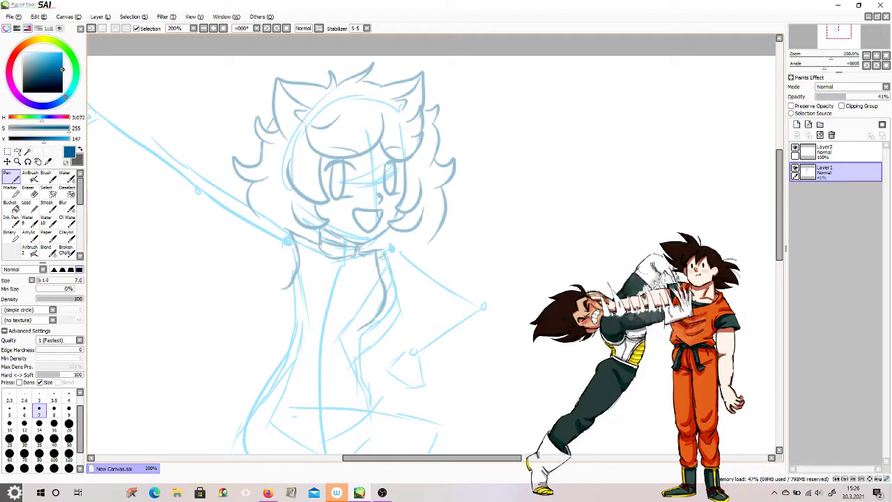
Step: Sketch the upper arm and forearm of the bent arm resting on the hip
{"action": "left_click_drag", "start_coordinate": [386, 252], "coordinate": [447, 304]}
{"action": "mouse_move", "coordinate": [387, 290]}
{"action": "left_mouse_down"}
{"action": "mouse_move", "coordinate": [405, 306]}
{"action": "mouse_move", "coordinate": [456, 321]}
{"action": "left_mouse_up"}
{"action": "mouse_move", "coordinate": [446, 301]}
{"action": "left_mouse_down"}
{"action": "mouse_move", "coordinate": [455, 319]}
{"action": "mouse_move", "coordinate": [395, 359]}
{"action": "left_mouse_up"}
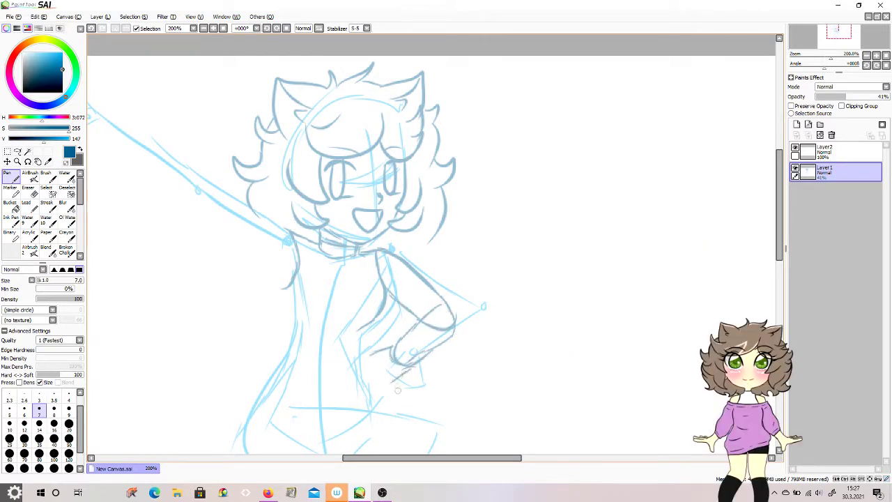
Step: Sketch the waist and hem of the top, and the hips, raised thigh and lower leg beneath it
{"action": "left_click_drag", "start_coordinate": [316, 364], "coordinate": [359, 366]}
{"action": "left_click_drag", "start_coordinate": [370, 327], "coordinate": [357, 366]}
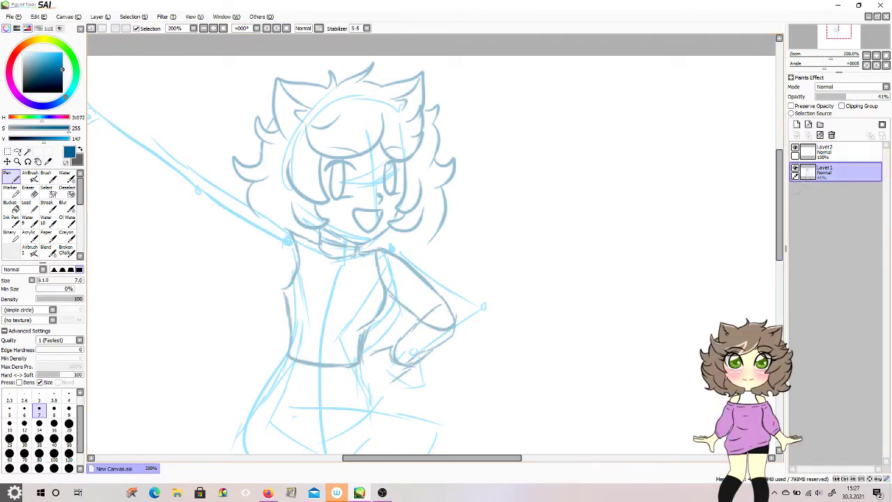
{"action": "left_click_drag", "start_coordinate": [779, 168], "coordinate": [779, 201]}
{"action": "mouse_move", "coordinate": [283, 233]}
{"action": "left_mouse_down"}
{"action": "mouse_move", "coordinate": [239, 328]}
{"action": "mouse_move", "coordinate": [243, 346]}
{"action": "left_mouse_up"}
{"action": "mouse_move", "coordinate": [286, 274]}
{"action": "left_mouse_down"}
{"action": "mouse_move", "coordinate": [358, 276]}
{"action": "mouse_move", "coordinate": [321, 452]}
{"action": "left_mouse_up"}
{"action": "left_click_drag", "start_coordinate": [376, 311], "coordinate": [287, 453]}
{"action": "left_click_drag", "start_coordinate": [256, 343], "coordinate": [332, 352]}
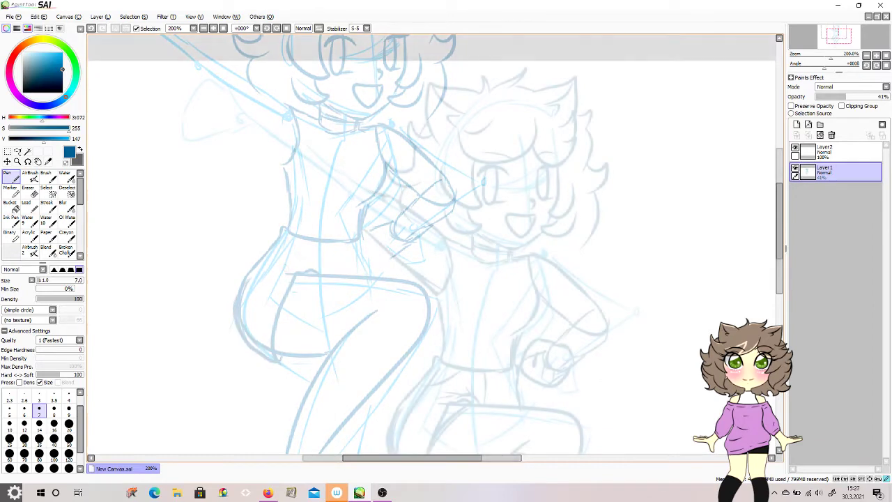
Step: Sketch the raised arm with its fist and wrist, and add the lowest hair lock above the opposite shoulder
{"action": "left_click_drag", "start_coordinate": [377, 193], "coordinate": [282, 137]}
{"action": "mouse_move", "coordinate": [271, 141]}
{"action": "left_mouse_down"}
{"action": "mouse_move", "coordinate": [345, 220]}
{"action": "mouse_move", "coordinate": [364, 223]}
{"action": "mouse_move", "coordinate": [326, 205]}
{"action": "left_mouse_up"}
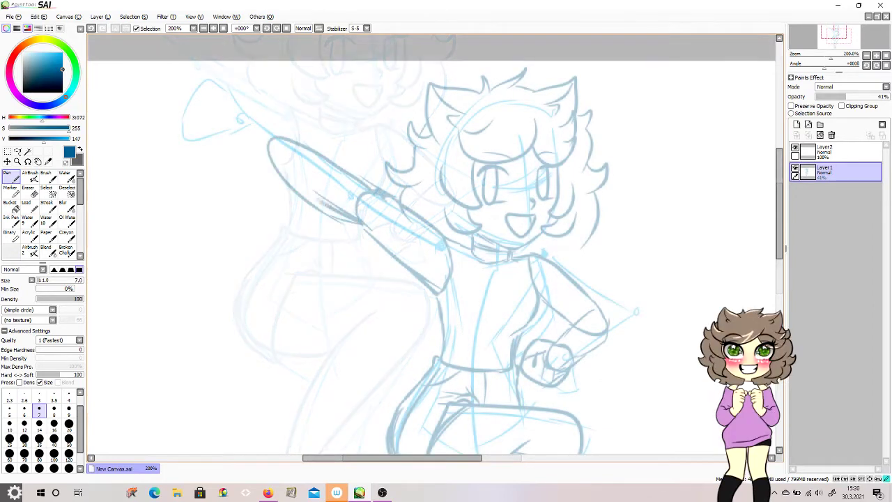
{"action": "left_click_drag", "start_coordinate": [262, 110], "coordinate": [231, 96]}
{"action": "mouse_move", "coordinate": [231, 100]}
{"action": "left_mouse_down"}
{"action": "mouse_move", "coordinate": [229, 136]}
{"action": "mouse_move", "coordinate": [202, 97]}
{"action": "mouse_move", "coordinate": [241, 139]}
{"action": "left_mouse_up"}
{"action": "left_click_drag", "start_coordinate": [223, 86], "coordinate": [193, 113]}
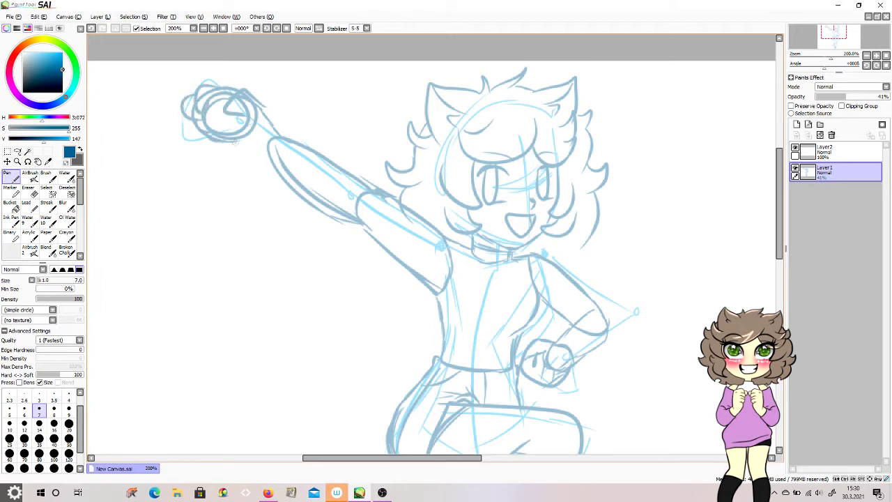
{"action": "left_click_drag", "start_coordinate": [236, 142], "coordinate": [278, 163]}
{"action": "left_click_drag", "start_coordinate": [592, 241], "coordinate": [556, 258]}
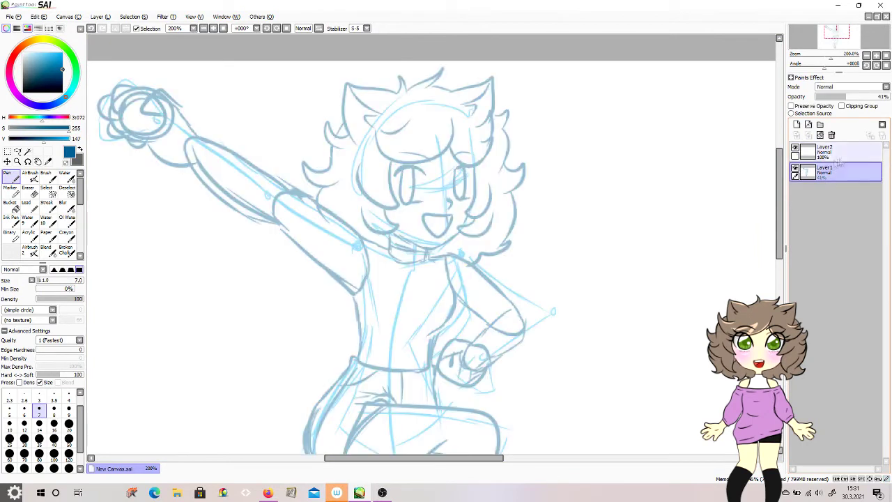
Step: Ink the fringe over the forehead in black on Layer2
{"action": "left_click", "coordinate": [838, 153]}
{"action": "left_click", "coordinate": [836, 173]}
{"action": "left_click", "coordinate": [838, 161]}
{"action": "left_click", "coordinate": [24, 91]}
{"action": "scroll", "coordinate": [309, 146], "scroll_direction": "up", "scroll_amount": 1}
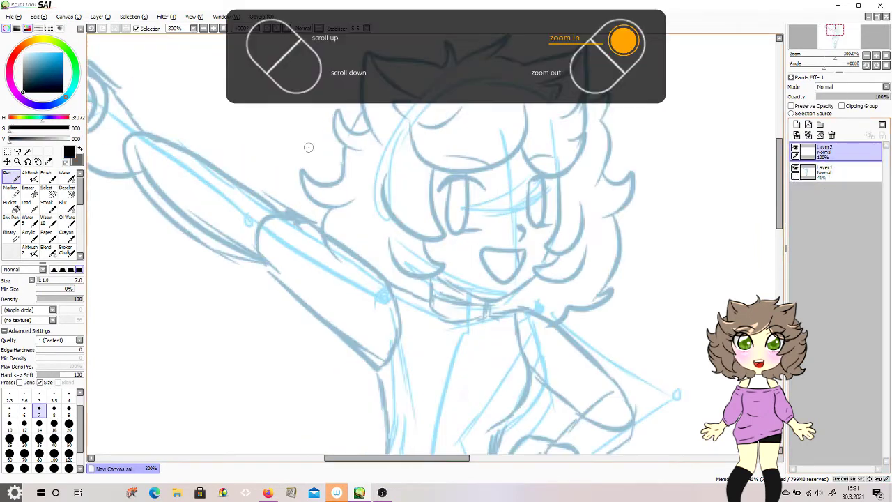
{"action": "mouse_move", "coordinate": [538, 129]}
{"action": "left_mouse_down"}
{"action": "mouse_move", "coordinate": [426, 176]}
{"action": "mouse_move", "coordinate": [472, 90]}
{"action": "left_mouse_up"}
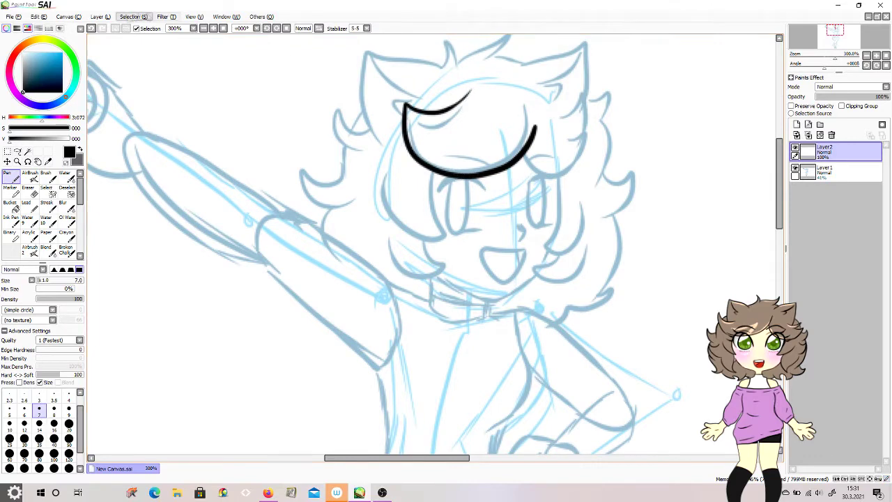
{"action": "key", "text": "ctrl+z"}
{"action": "mouse_move", "coordinate": [537, 127]}
{"action": "left_mouse_down"}
{"action": "mouse_move", "coordinate": [522, 151]}
{"action": "mouse_move", "coordinate": [427, 155]}
{"action": "mouse_move", "coordinate": [474, 98]}
{"action": "left_mouse_up"}
Step: Ink the hair locks on both sides of the face and the curved lines beneath the fringe
{"action": "left_click_drag", "start_coordinate": [436, 163], "coordinate": [438, 221]}
{"action": "mouse_move", "coordinate": [376, 179]}
{"action": "left_mouse_down"}
{"action": "mouse_move", "coordinate": [434, 223]}
{"action": "mouse_move", "coordinate": [424, 242]}
{"action": "left_mouse_up"}
{"action": "left_click_drag", "start_coordinate": [374, 226], "coordinate": [449, 254]}
{"action": "mouse_move", "coordinate": [525, 155]}
{"action": "left_mouse_down"}
{"action": "mouse_move", "coordinate": [555, 174]}
{"action": "mouse_move", "coordinate": [592, 148]}
{"action": "left_mouse_up"}
{"action": "mouse_move", "coordinate": [566, 115]}
{"action": "left_mouse_down"}
{"action": "mouse_move", "coordinate": [589, 160]}
{"action": "mouse_move", "coordinate": [573, 235]}
{"action": "left_mouse_up"}
{"action": "left_click_drag", "start_coordinate": [592, 187], "coordinate": [554, 237]}
{"action": "mouse_move", "coordinate": [558, 233]}
{"action": "left_mouse_down"}
{"action": "mouse_move", "coordinate": [534, 260]}
{"action": "mouse_move", "coordinate": [594, 260]}
{"action": "left_mouse_up"}
{"action": "left_click_drag", "start_coordinate": [427, 164], "coordinate": [488, 164]}
{"action": "left_click_drag", "start_coordinate": [522, 159], "coordinate": [572, 169]}
Step: Ink the top hair tuft and both cat ears with their inner fur
{"action": "left_click_drag", "start_coordinate": [442, 64], "coordinate": [443, 42]}
{"action": "mouse_move", "coordinate": [451, 63]}
{"action": "left_mouse_down"}
{"action": "mouse_move", "coordinate": [517, 36]}
{"action": "mouse_move", "coordinate": [529, 63]}
{"action": "mouse_move", "coordinate": [357, 50]}
{"action": "mouse_move", "coordinate": [382, 147]}
{"action": "left_mouse_up"}
{"action": "mouse_move", "coordinate": [370, 58]}
{"action": "left_mouse_down"}
{"action": "mouse_move", "coordinate": [395, 85]}
{"action": "mouse_move", "coordinate": [425, 96]}
{"action": "left_mouse_up"}
{"action": "left_click_drag", "start_coordinate": [418, 96], "coordinate": [413, 110]}
{"action": "mouse_move", "coordinate": [524, 63]}
{"action": "left_mouse_down"}
{"action": "mouse_move", "coordinate": [597, 43]}
{"action": "mouse_move", "coordinate": [596, 114]}
{"action": "left_mouse_up"}
{"action": "mouse_move", "coordinate": [597, 46]}
{"action": "left_mouse_down"}
{"action": "mouse_move", "coordinate": [577, 78]}
{"action": "mouse_move", "coordinate": [550, 87]}
{"action": "left_mouse_up"}
{"action": "left_click_drag", "start_coordinate": [563, 87], "coordinate": [555, 96]}
Step: Ink the spiky outer hair outline down both sides of the head
{"action": "left_click_drag", "start_coordinate": [356, 115], "coordinate": [326, 228]}
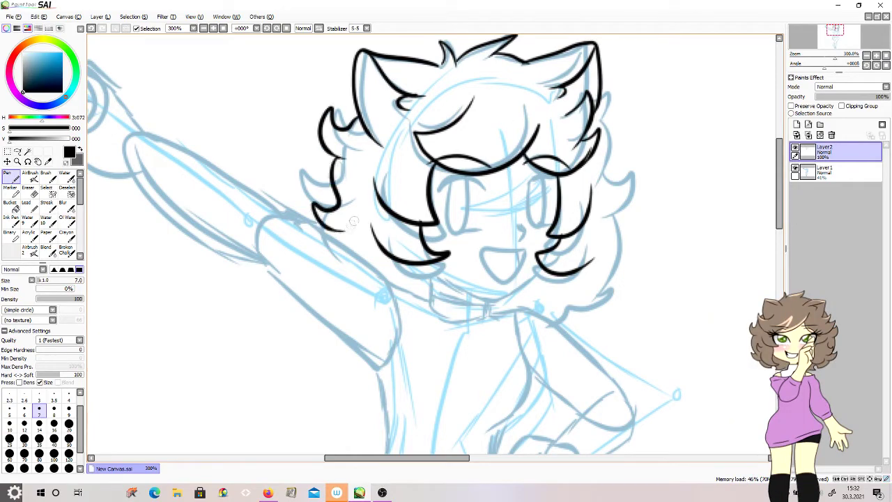
{"action": "left_click_drag", "start_coordinate": [598, 107], "coordinate": [624, 106]}
{"action": "left_click_drag", "start_coordinate": [624, 107], "coordinate": [600, 134]}
{"action": "mouse_move", "coordinate": [605, 131]}
{"action": "left_mouse_down"}
{"action": "mouse_move", "coordinate": [609, 195]}
{"action": "mouse_move", "coordinate": [640, 178]}
{"action": "left_mouse_up"}
{"action": "left_click_drag", "start_coordinate": [640, 178], "coordinate": [591, 291]}
Step: Ink the jawline, the neck and the collar band of the top
{"action": "mouse_move", "coordinate": [779, 221]}
{"action": "left_mouse_down"}
{"action": "mouse_move", "coordinate": [780, 202]}
{"action": "mouse_move", "coordinate": [779, 244]}
{"action": "left_mouse_up"}
{"action": "mouse_move", "coordinate": [542, 162]}
{"action": "left_mouse_down"}
{"action": "mouse_move", "coordinate": [474, 192]}
{"action": "mouse_move", "coordinate": [429, 160]}
{"action": "mouse_move", "coordinate": [430, 188]}
{"action": "left_mouse_up"}
{"action": "left_click_drag", "start_coordinate": [488, 196], "coordinate": [487, 210]}
{"action": "left_click_drag", "start_coordinate": [382, 171], "coordinate": [487, 201]}
{"action": "left_click_drag", "start_coordinate": [428, 189], "coordinate": [488, 207]}
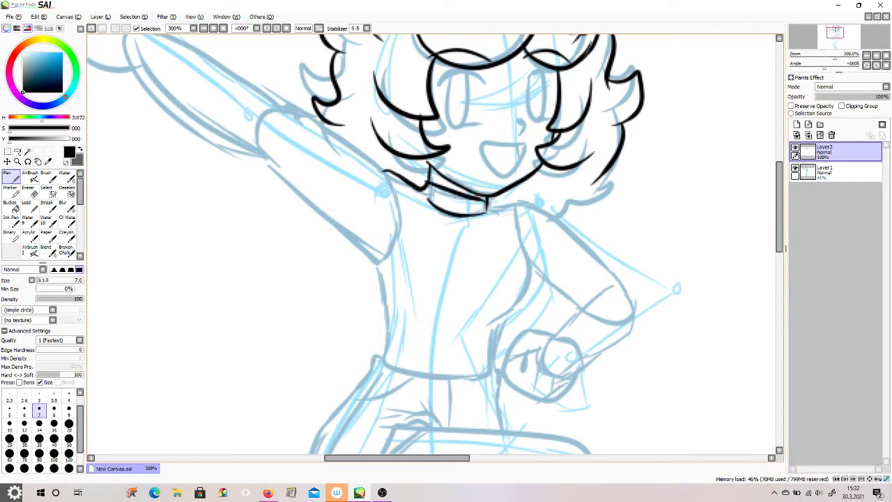
{"action": "left_click", "coordinate": [91, 28]}
Step: Ink the chest contour, armhole and side of the sleeveless top down to the waist
{"action": "mouse_move", "coordinate": [490, 197]}
{"action": "left_mouse_down"}
{"action": "mouse_move", "coordinate": [521, 237]}
{"action": "mouse_move", "coordinate": [508, 310]}
{"action": "left_mouse_up"}
{"action": "key", "text": "ctrl+z"}
{"action": "mouse_move", "coordinate": [516, 211]}
{"action": "left_mouse_down"}
{"action": "mouse_move", "coordinate": [493, 371]}
{"action": "mouse_move", "coordinate": [388, 363]}
{"action": "left_mouse_up"}
{"action": "mouse_move", "coordinate": [385, 173]}
{"action": "left_mouse_down"}
{"action": "mouse_move", "coordinate": [371, 301]}
{"action": "mouse_move", "coordinate": [395, 367]}
{"action": "left_mouse_up"}
Step: Ink the hip outline and the trousers' waistband, pocket and side seam below the top
{"action": "scroll", "coordinate": [432, 244], "scroll_direction": "down", "scroll_amount": 5}
{"action": "mouse_move", "coordinate": [369, 172]}
{"action": "left_mouse_down"}
{"action": "mouse_move", "coordinate": [304, 334]}
{"action": "mouse_move", "coordinate": [363, 382]}
{"action": "mouse_move", "coordinate": [352, 227]}
{"action": "mouse_move", "coordinate": [327, 357]}
{"action": "left_mouse_up"}
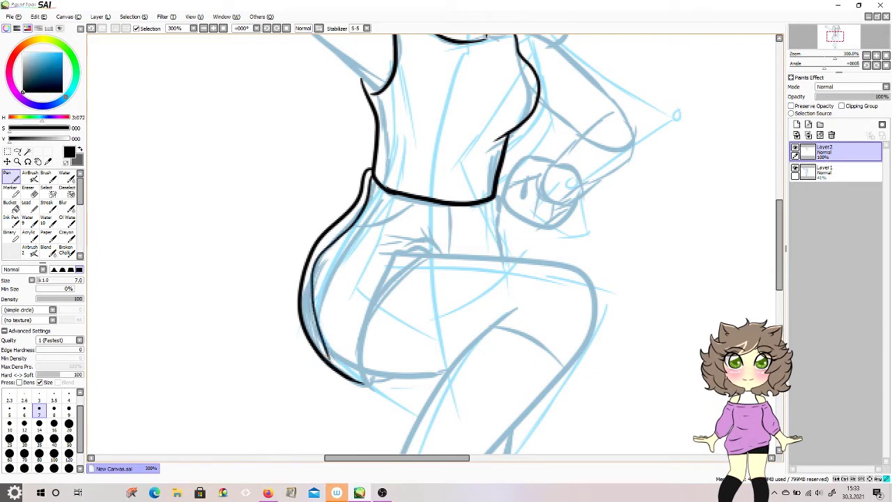
{"action": "left_click_drag", "start_coordinate": [346, 232], "coordinate": [405, 200]}
{"action": "left_click_drag", "start_coordinate": [362, 177], "coordinate": [408, 202]}
{"action": "mouse_move", "coordinate": [417, 214]}
{"action": "left_mouse_down"}
{"action": "mouse_move", "coordinate": [488, 215]}
{"action": "mouse_move", "coordinate": [502, 264]}
{"action": "left_mouse_up"}
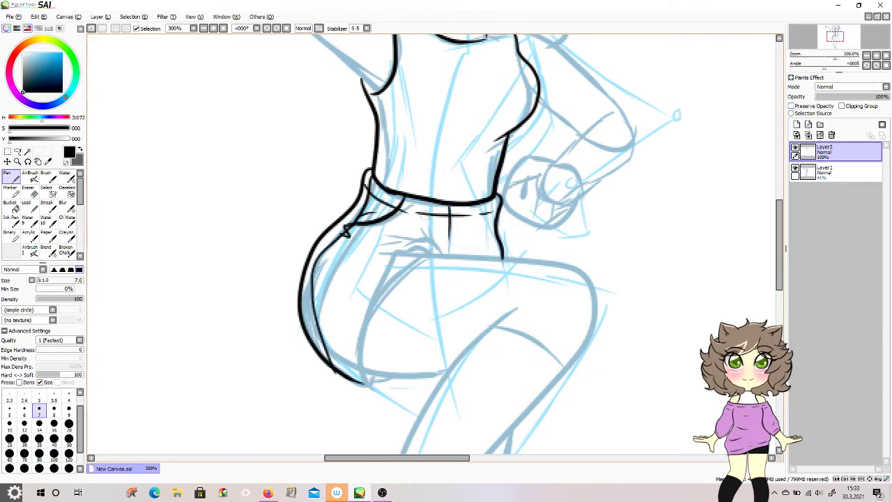
{"action": "mouse_move", "coordinate": [411, 251]}
{"action": "left_mouse_down"}
{"action": "mouse_move", "coordinate": [462, 263]}
{"action": "mouse_move", "coordinate": [584, 378]}
{"action": "mouse_move", "coordinate": [471, 454]}
{"action": "left_mouse_up"}
{"action": "key", "text": "ctrl+z"}
{"action": "scroll", "coordinate": [738, 237], "scroll_direction": "up", "scroll_amount": 3}
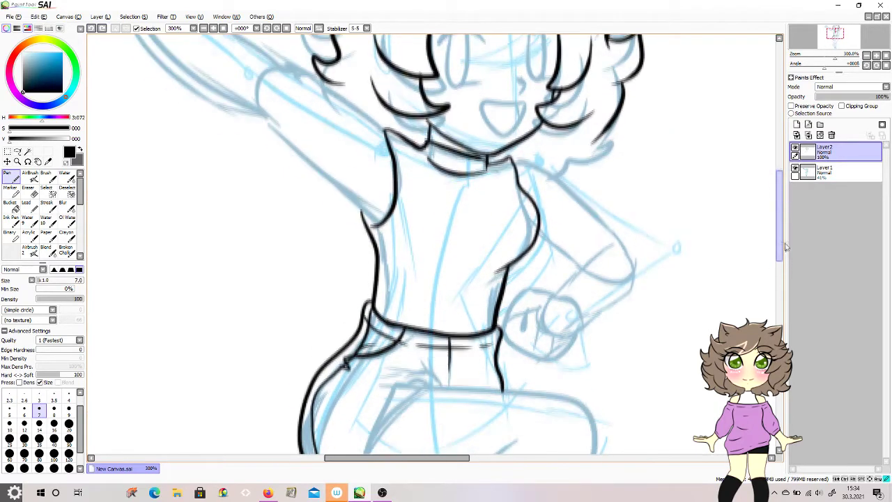
{"action": "mouse_move", "coordinate": [579, 307]}
{"action": "left_mouse_down"}
{"action": "mouse_move", "coordinate": [523, 286]}
{"action": "mouse_move", "coordinate": [515, 343]}
{"action": "mouse_move", "coordinate": [561, 357]}
{"action": "left_mouse_up"}
{"action": "left_click", "coordinate": [91, 29]}
{"action": "left_click", "coordinate": [91, 28]}
Step: Set the pen size to 4 and ink the eyes, nose and open mouth, undoing unsatisfactory strokes
{"action": "left_click_drag", "start_coordinate": [779, 216], "coordinate": [780, 191]}
{"action": "left_click", "coordinate": [69, 396]}
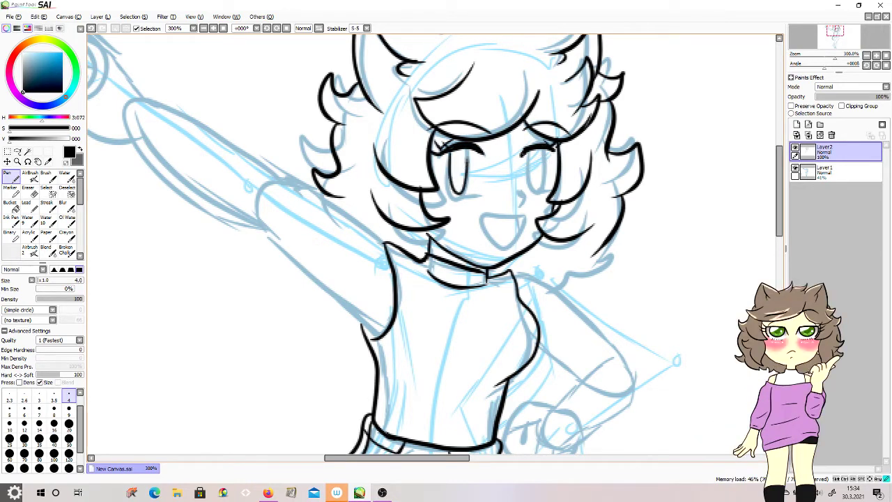
{"action": "key", "text": "ctrl+z"}
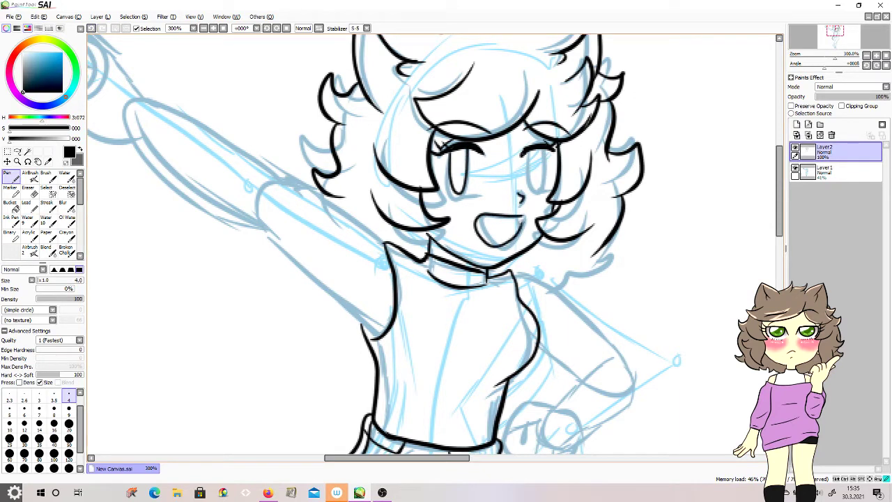
{"action": "key", "text": "ctrl+z"}
{"action": "key", "text": "ctrl+z"}
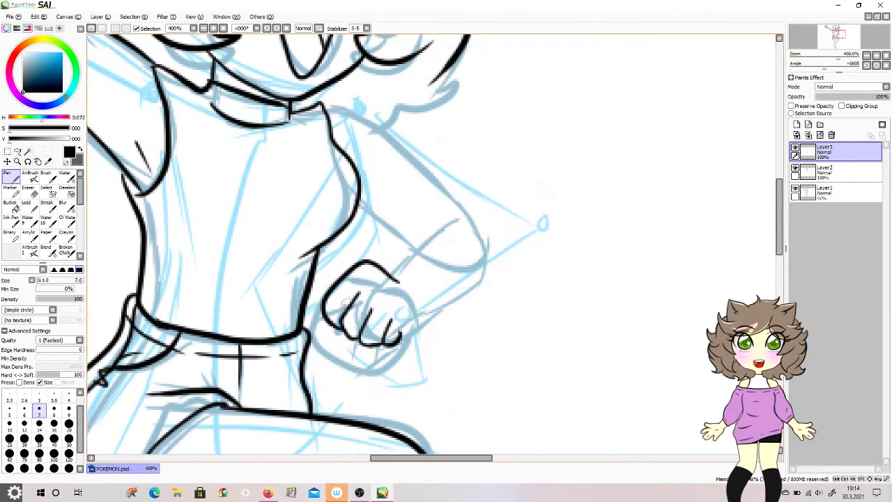
Step: Ink the forearm edges and the outer arm from shoulder to elbow on Layer3, redrawing the shoulder stroke
{"action": "left_click_drag", "start_coordinate": [401, 336], "coordinate": [487, 267]}
{"action": "left_click_drag", "start_coordinate": [391, 282], "coordinate": [440, 242]}
{"action": "mouse_move", "coordinate": [323, 109]}
{"action": "left_mouse_down"}
{"action": "mouse_move", "coordinate": [392, 134]}
{"action": "mouse_move", "coordinate": [484, 279]}
{"action": "left_mouse_up"}
{"action": "key", "text": "ctrl+z"}
{"action": "mouse_move", "coordinate": [322, 105]}
{"action": "left_mouse_down"}
{"action": "mouse_move", "coordinate": [352, 112]}
{"action": "mouse_move", "coordinate": [485, 271]}
{"action": "left_mouse_up"}
Step: Ink the bent arm's inner edge and elbow crease, and the hair lock above the shoulder
{"action": "left_click_drag", "start_coordinate": [417, 250], "coordinate": [357, 202]}
{"action": "key", "text": "e"}
{"action": "mouse_move", "coordinate": [440, 242]}
{"action": "left_mouse_down"}
{"action": "mouse_move", "coordinate": [387, 279]}
{"action": "mouse_move", "coordinate": [437, 221]}
{"action": "left_mouse_up"}
{"action": "key", "text": "n"}
{"action": "key", "text": "ctrl+z"}
{"action": "left_click_drag", "start_coordinate": [392, 274], "coordinate": [437, 223]}
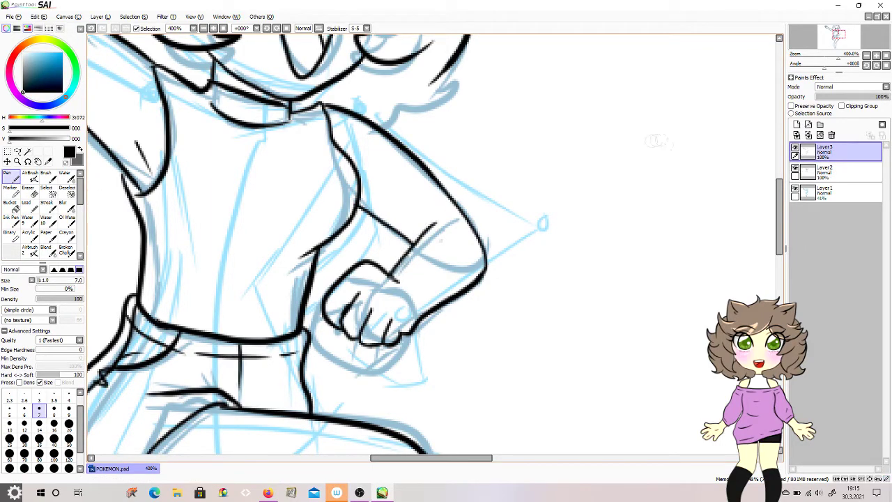
{"action": "left_click_drag", "start_coordinate": [780, 226], "coordinate": [780, 207]}
{"action": "mouse_move", "coordinate": [436, 190]}
{"action": "left_mouse_down"}
{"action": "mouse_move", "coordinate": [398, 223]}
{"action": "mouse_move", "coordinate": [392, 244]}
{"action": "left_mouse_up"}
Step: Add a new layer and ink the ankle opening and upper sides of the shoe
{"action": "left_click_drag", "start_coordinate": [779, 209], "coordinate": [780, 322]}
{"action": "left_click", "coordinate": [797, 125]}
{"action": "left_click_drag", "start_coordinate": [420, 458], "coordinate": [382, 458]}
{"action": "mouse_move", "coordinate": [368, 259]}
{"action": "left_mouse_down"}
{"action": "mouse_move", "coordinate": [450, 264]}
{"action": "mouse_move", "coordinate": [416, 343]}
{"action": "left_mouse_up"}
{"action": "left_click_drag", "start_coordinate": [373, 239], "coordinate": [286, 347]}
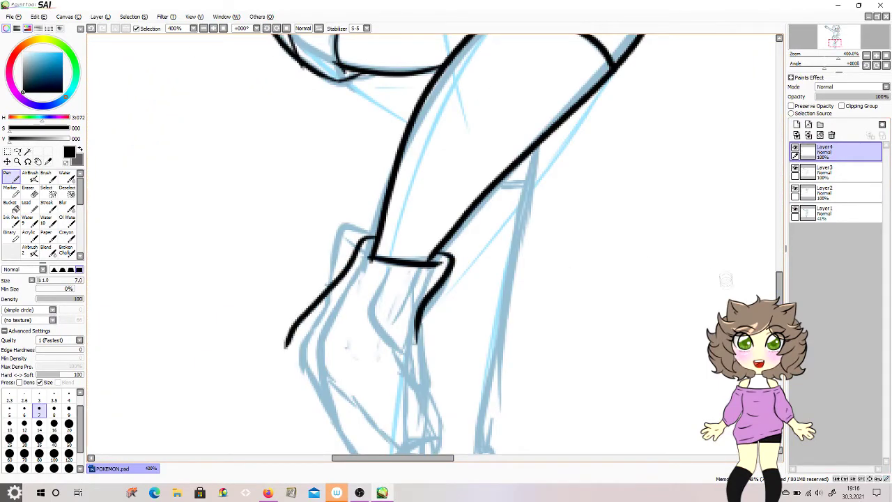
Step: Ink the shoe's heel, sole line and toe cap
{"action": "left_click_drag", "start_coordinate": [779, 286], "coordinate": [780, 318]}
{"action": "mouse_move", "coordinate": [416, 168]}
{"action": "left_mouse_down"}
{"action": "mouse_move", "coordinate": [447, 305]}
{"action": "mouse_move", "coordinate": [319, 222]}
{"action": "mouse_move", "coordinate": [287, 167]}
{"action": "mouse_move", "coordinate": [317, 197]}
{"action": "left_mouse_up"}
{"action": "left_click_drag", "start_coordinate": [329, 219], "coordinate": [424, 315]}
{"action": "left_click_drag", "start_coordinate": [388, 277], "coordinate": [443, 290]}
Step: Ink the tied lace bow with its loops and hanging ends on the shoe
{"action": "mouse_move", "coordinate": [412, 100]}
{"action": "left_mouse_down"}
{"action": "mouse_move", "coordinate": [390, 150]}
{"action": "mouse_move", "coordinate": [362, 145]}
{"action": "mouse_move", "coordinate": [428, 102]}
{"action": "left_mouse_up"}
{"action": "mouse_move", "coordinate": [421, 104]}
{"action": "left_mouse_down"}
{"action": "mouse_move", "coordinate": [428, 161]}
{"action": "mouse_move", "coordinate": [421, 117]}
{"action": "mouse_move", "coordinate": [423, 147]}
{"action": "left_mouse_up"}
{"action": "mouse_move", "coordinate": [410, 124]}
{"action": "left_mouse_down"}
{"action": "mouse_move", "coordinate": [354, 168]}
{"action": "mouse_move", "coordinate": [371, 156]}
{"action": "left_mouse_up"}
{"action": "mouse_move", "coordinate": [410, 127]}
{"action": "left_mouse_down"}
{"action": "mouse_move", "coordinate": [403, 180]}
{"action": "mouse_move", "coordinate": [412, 127]}
{"action": "left_mouse_up"}
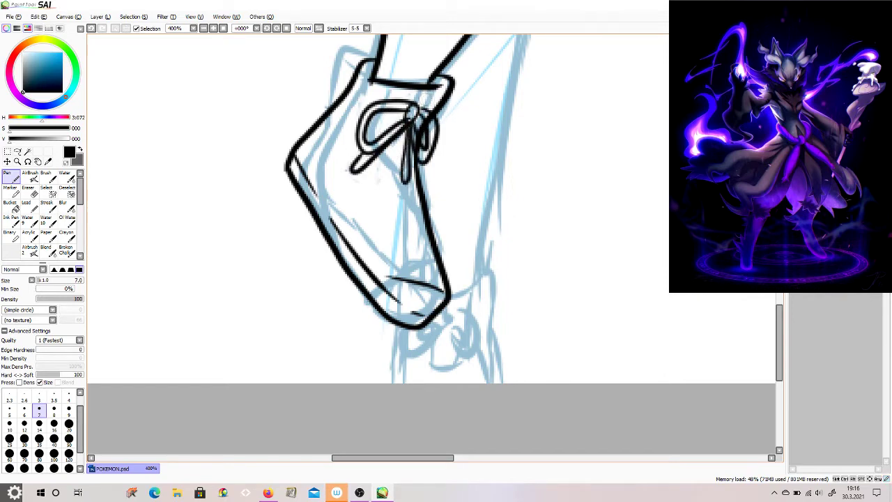
{"action": "mouse_move", "coordinate": [377, 160]}
{"action": "left_mouse_down"}
{"action": "mouse_move", "coordinate": [391, 213]}
{"action": "mouse_move", "coordinate": [418, 222]}
{"action": "left_mouse_up"}
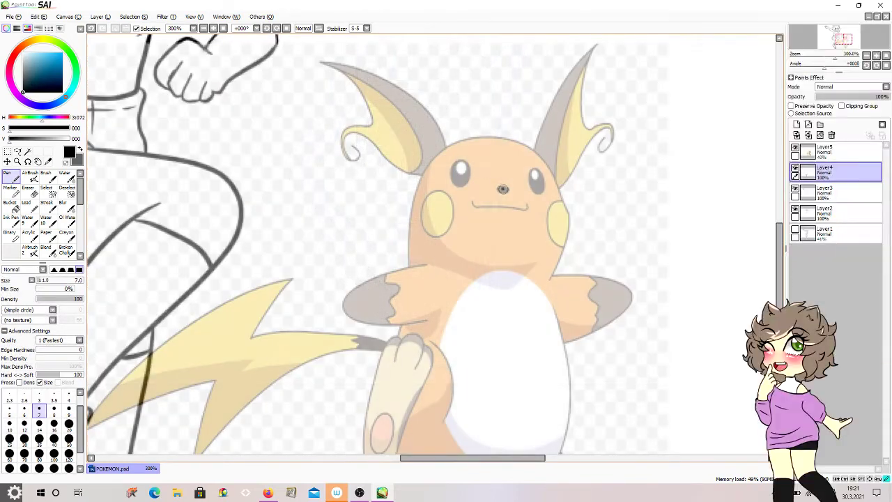
Step: Trace the reference Raichu's eyes, mouth and arms in black on Layer4
{"action": "left_click_drag", "start_coordinate": [460, 163], "coordinate": [454, 182]}
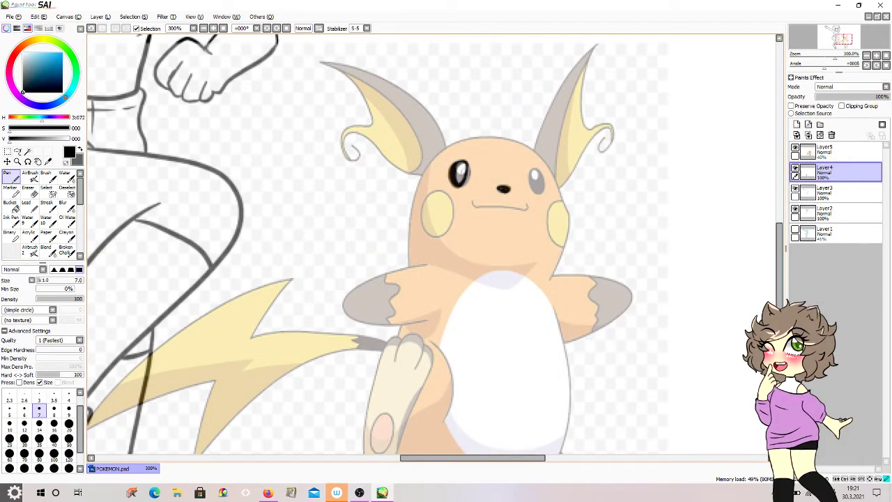
{"action": "left_click_drag", "start_coordinate": [538, 167], "coordinate": [530, 190]}
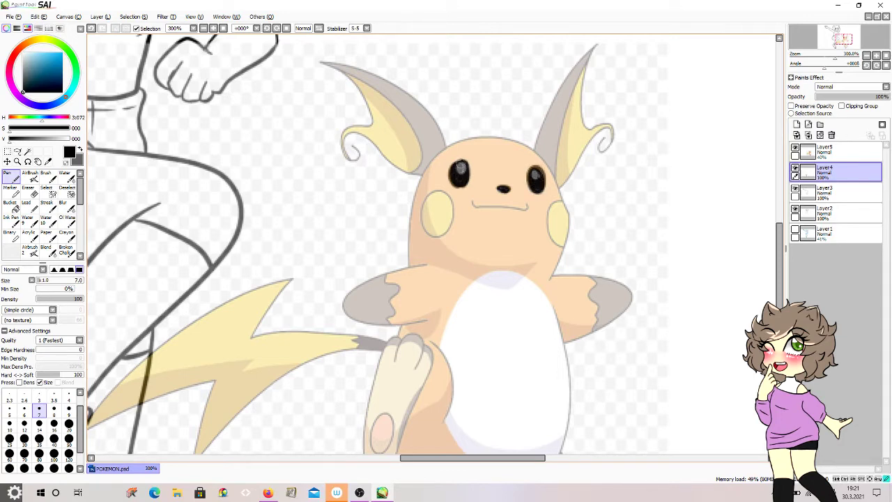
{"action": "left_click_drag", "start_coordinate": [472, 203], "coordinate": [531, 206]}
{"action": "mouse_move", "coordinate": [424, 263]}
{"action": "left_mouse_down"}
{"action": "mouse_move", "coordinate": [368, 321]}
{"action": "mouse_move", "coordinate": [432, 321]}
{"action": "mouse_move", "coordinate": [420, 180]}
{"action": "mouse_move", "coordinate": [550, 167]}
{"action": "mouse_move", "coordinate": [546, 282]}
{"action": "mouse_move", "coordinate": [635, 307]}
{"action": "mouse_move", "coordinate": [562, 339]}
{"action": "left_mouse_up"}
Step: Trace Raichu's raised foot, belly edge, lower body and the inner side of the standing leg
{"action": "scroll", "coordinate": [562, 334], "scroll_direction": "down", "scroll_amount": 3}
{"action": "mouse_move", "coordinate": [396, 221]}
{"action": "left_mouse_down"}
{"action": "mouse_move", "coordinate": [421, 202]}
{"action": "mouse_move", "coordinate": [383, 196]}
{"action": "mouse_move", "coordinate": [400, 335]}
{"action": "mouse_move", "coordinate": [433, 207]}
{"action": "left_mouse_up"}
{"action": "mouse_move", "coordinate": [382, 279]}
{"action": "left_mouse_down"}
{"action": "mouse_move", "coordinate": [390, 322]}
{"action": "mouse_move", "coordinate": [380, 312]}
{"action": "left_mouse_up"}
{"action": "left_click_drag", "start_coordinate": [430, 200], "coordinate": [456, 292]}
{"action": "mouse_move", "coordinate": [402, 325]}
{"action": "left_mouse_down"}
{"action": "mouse_move", "coordinate": [467, 332]}
{"action": "mouse_move", "coordinate": [492, 365]}
{"action": "left_mouse_up"}
{"action": "left_click_drag", "start_coordinate": [483, 360], "coordinate": [478, 453]}
{"action": "mouse_move", "coordinate": [551, 158]}
{"action": "left_mouse_down"}
{"action": "mouse_move", "coordinate": [568, 210]}
{"action": "mouse_move", "coordinate": [514, 368]}
{"action": "left_mouse_up"}
Step: Trace the outer edge and toes of Raichu's standing leg, redoing the faulty strokes
{"action": "scroll", "coordinate": [516, 348], "scroll_direction": "down", "scroll_amount": 3}
{"action": "left_click_drag", "start_coordinate": [516, 296], "coordinate": [524, 388]}
{"action": "mouse_move", "coordinate": [524, 387]}
{"action": "left_mouse_down"}
{"action": "mouse_move", "coordinate": [502, 390]}
{"action": "mouse_move", "coordinate": [479, 350]}
{"action": "left_mouse_up"}
{"action": "left_click", "coordinate": [92, 29]}
{"action": "left_click", "coordinate": [91, 30]}
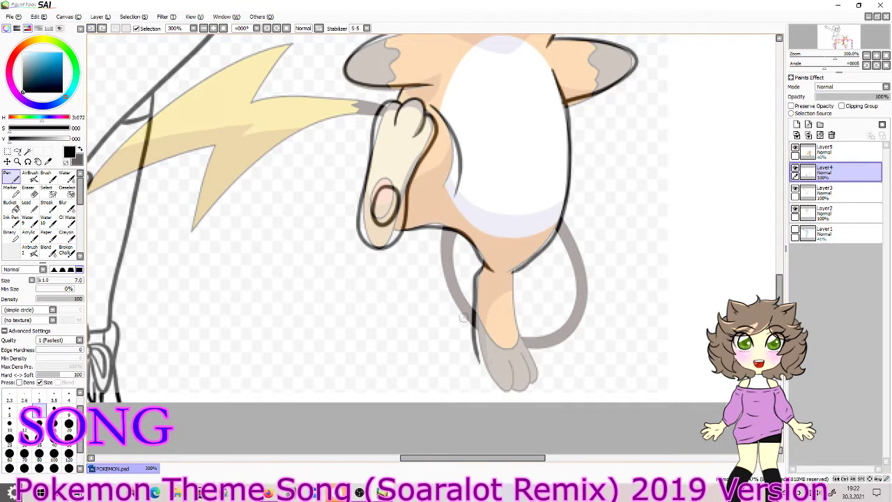
{"action": "left_click_drag", "start_coordinate": [534, 368], "coordinate": [516, 276]}
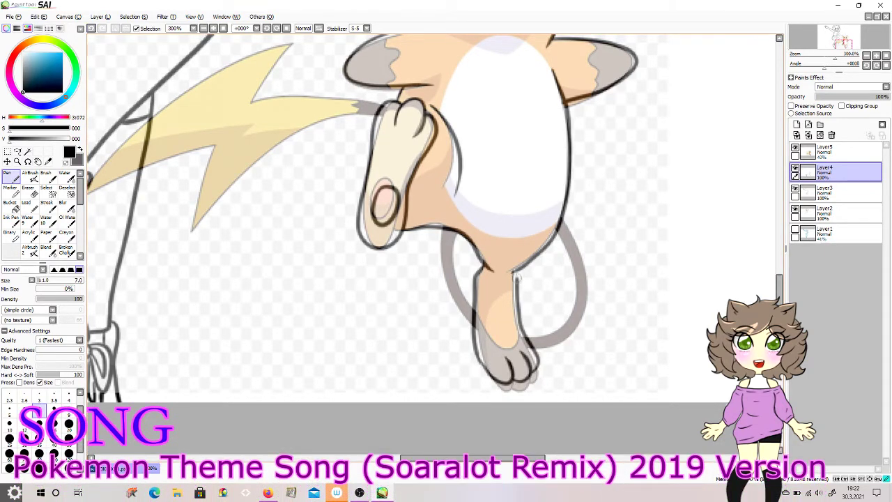
Step: Try to trace the looping tail cord beside Raichu's standing leg
{"action": "left_click_drag", "start_coordinate": [561, 221], "coordinate": [530, 346]}
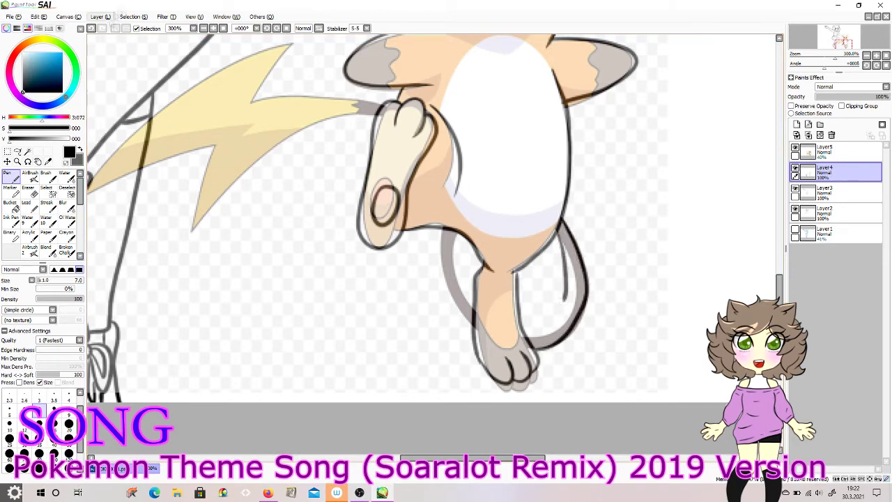
{"action": "left_click", "coordinate": [90, 28]}
{"action": "mouse_move", "coordinate": [562, 216]}
{"action": "left_mouse_down"}
{"action": "mouse_move", "coordinate": [587, 304]}
{"action": "mouse_move", "coordinate": [529, 348]}
{"action": "left_mouse_up"}
{"action": "left_click_drag", "start_coordinate": [559, 233], "coordinate": [528, 337]}
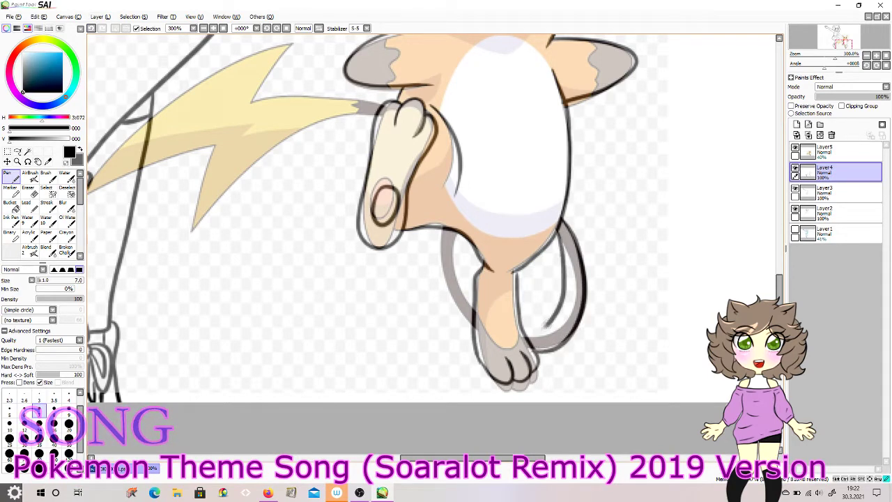
{"action": "left_click", "coordinate": [91, 28]}
{"action": "left_click", "coordinate": [91, 28]}
Step: Trace Raichu's right ear and its curled inner tip
{"action": "scroll", "coordinate": [432, 244], "scroll_direction": "up", "scroll_amount": 5}
{"action": "mouse_move", "coordinate": [538, 189]}
{"action": "left_mouse_down"}
{"action": "mouse_move", "coordinate": [535, 180]}
{"action": "mouse_move", "coordinate": [598, 81]}
{"action": "mouse_move", "coordinate": [618, 178]}
{"action": "mouse_move", "coordinate": [604, 179]}
{"action": "mouse_move", "coordinate": [560, 226]}
{"action": "left_mouse_up"}
{"action": "left_click_drag", "start_coordinate": [602, 183], "coordinate": [606, 190]}
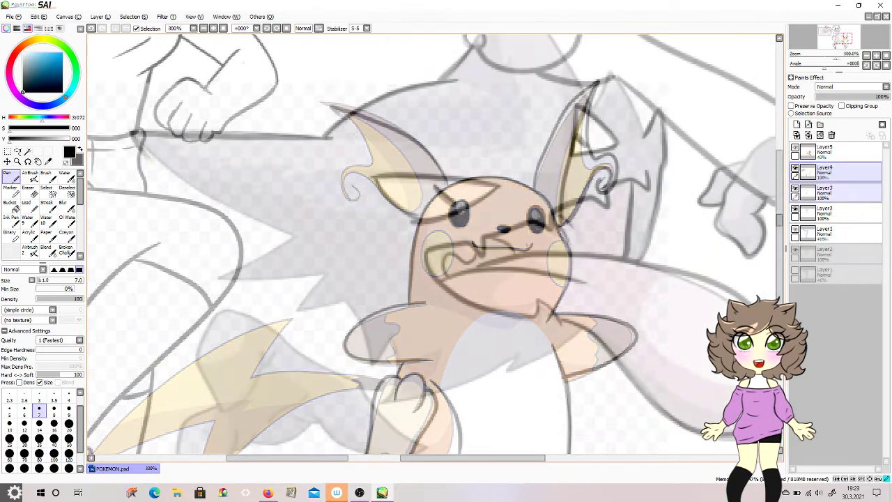
Step: Trace the jagged fur along Haunter's cheek and the lower edge of its body
{"action": "left_click_drag", "start_coordinate": [348, 301], "coordinate": [369, 367]}
{"action": "mouse_move", "coordinate": [369, 367]}
{"action": "left_mouse_down"}
{"action": "mouse_move", "coordinate": [392, 329]}
{"action": "mouse_move", "coordinate": [384, 404]}
{"action": "left_mouse_up"}
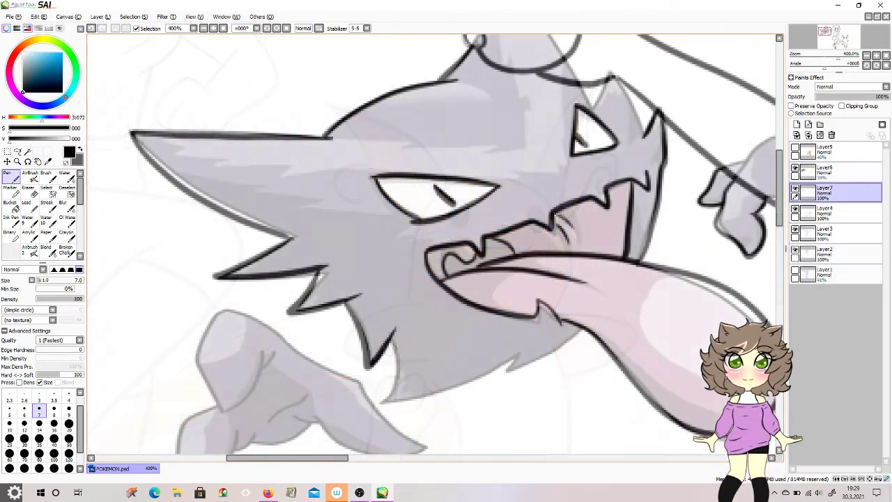
{"action": "left_click_drag", "start_coordinate": [384, 404], "coordinate": [510, 353]}
{"action": "left_click_drag", "start_coordinate": [586, 331], "coordinate": [501, 380]}
Step: Trace the fingers and palm of Haunter's lower hand, and check the line art with its reference layer hidden
{"action": "left_click_drag", "start_coordinate": [780, 215], "coordinate": [780, 243]}
{"action": "mouse_move", "coordinate": [293, 200]}
{"action": "left_mouse_down"}
{"action": "mouse_move", "coordinate": [279, 189]}
{"action": "mouse_move", "coordinate": [227, 265]}
{"action": "mouse_move", "coordinate": [259, 201]}
{"action": "left_mouse_up"}
{"action": "left_click_drag", "start_coordinate": [269, 203], "coordinate": [261, 216]}
{"action": "mouse_move", "coordinate": [304, 195]}
{"action": "left_mouse_down"}
{"action": "mouse_move", "coordinate": [381, 257]}
{"action": "mouse_move", "coordinate": [389, 304]}
{"action": "mouse_move", "coordinate": [319, 276]}
{"action": "mouse_move", "coordinate": [306, 288]}
{"action": "mouse_move", "coordinate": [256, 285]}
{"action": "left_mouse_up"}
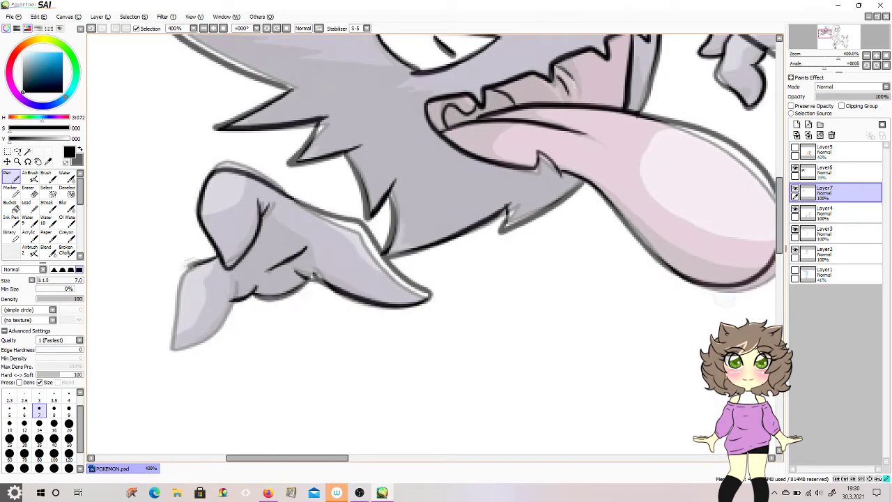
{"action": "left_click_drag", "start_coordinate": [216, 259], "coordinate": [233, 294]}
{"action": "scroll", "coordinate": [240, 277], "scroll_direction": "down", "scroll_amount": 3}
{"action": "left_click", "coordinate": [796, 169]}
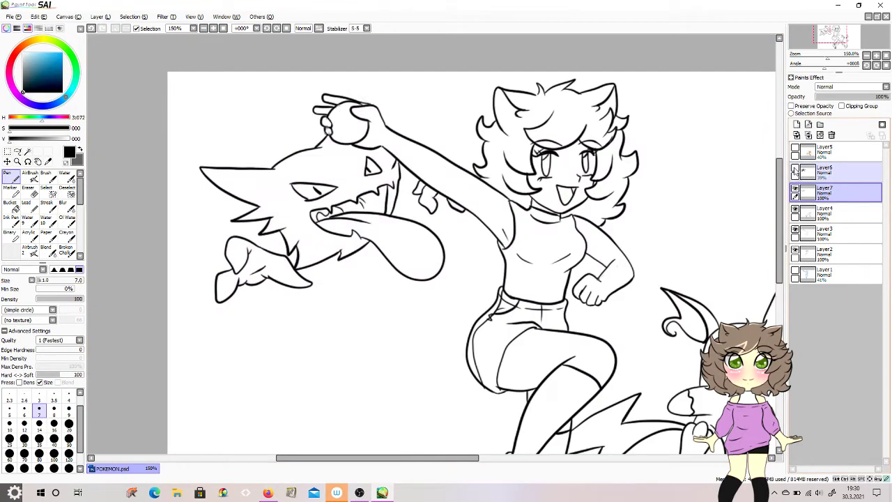
{"action": "left_click", "coordinate": [795, 169]}
Step: On Layer9, trace Seadra's tubular snout and its opening, undoing the faulty stroke
{"action": "scroll", "coordinate": [167, 212], "scroll_direction": "up", "scroll_amount": 3}
{"action": "left_click_drag", "start_coordinate": [308, 458], "coordinate": [361, 458]}
{"action": "left_click_drag", "start_coordinate": [779, 181], "coordinate": [780, 155]}
{"action": "scroll", "coordinate": [411, 299], "scroll_direction": "up", "scroll_amount": 1}
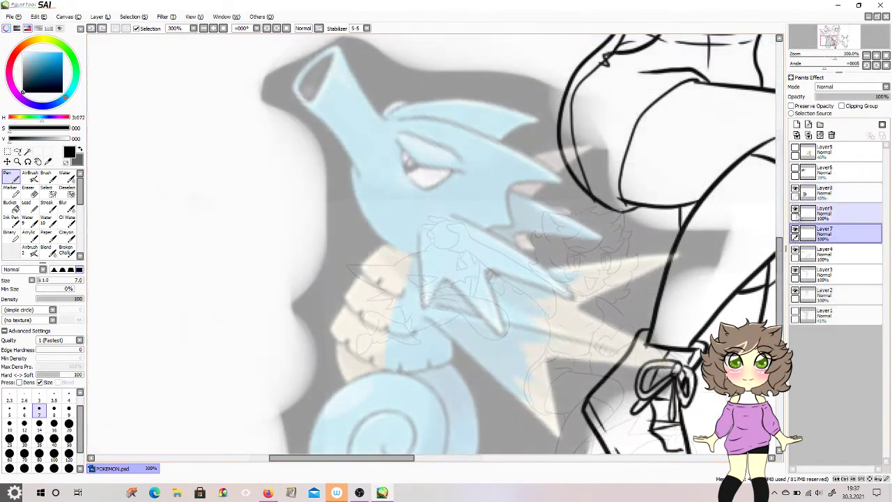
{"action": "left_click", "coordinate": [796, 216]}
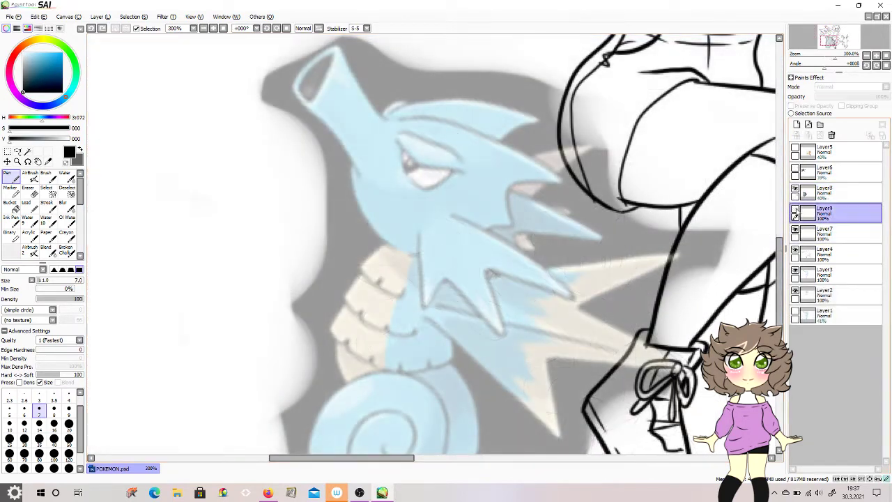
{"action": "left_click", "coordinate": [795, 210]}
{"action": "mouse_move", "coordinate": [387, 117]}
{"action": "left_mouse_down"}
{"action": "mouse_move", "coordinate": [318, 49]}
{"action": "mouse_move", "coordinate": [302, 106]}
{"action": "mouse_move", "coordinate": [356, 165]}
{"action": "left_mouse_up"}
{"action": "left_click_drag", "start_coordinate": [311, 64], "coordinate": [308, 102]}
{"action": "key", "text": "ctrl+z"}
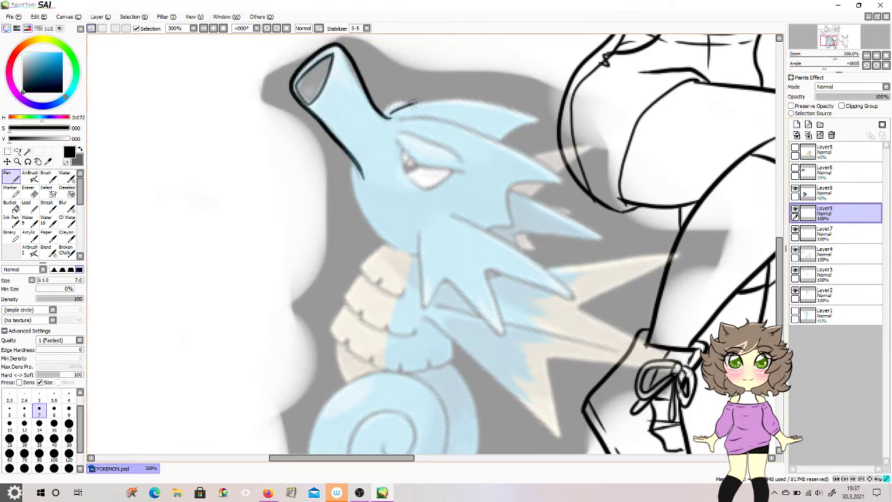
Step: Trace the pointed crest and spikes on Seadra's head, and its jaw line, redoing the faulty jaw stroke
{"action": "mouse_move", "coordinate": [412, 102]}
{"action": "left_mouse_down"}
{"action": "mouse_move", "coordinate": [497, 109]}
{"action": "mouse_move", "coordinate": [531, 124]}
{"action": "left_mouse_up"}
{"action": "mouse_move", "coordinate": [402, 120]}
{"action": "left_mouse_down"}
{"action": "mouse_move", "coordinate": [559, 171]}
{"action": "mouse_move", "coordinate": [521, 187]}
{"action": "mouse_move", "coordinate": [517, 217]}
{"action": "left_mouse_up"}
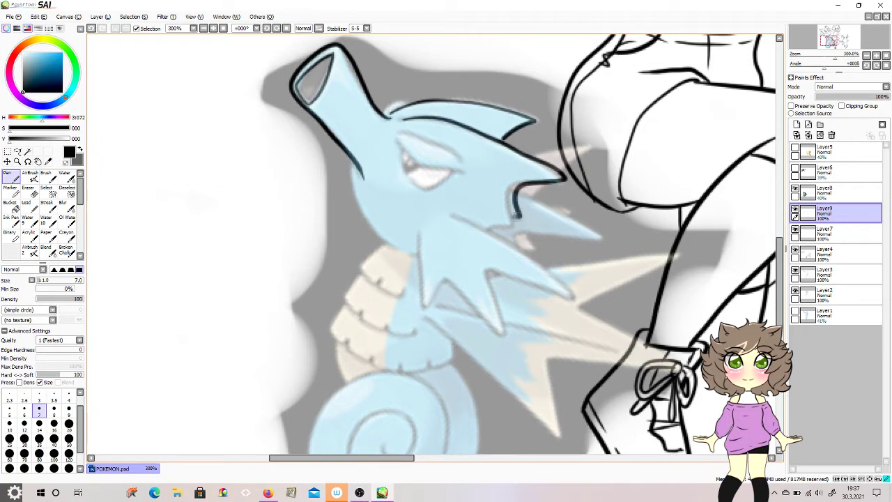
{"action": "mouse_move", "coordinate": [356, 160]}
{"action": "left_mouse_down"}
{"action": "mouse_move", "coordinate": [373, 235]}
{"action": "mouse_move", "coordinate": [402, 255]}
{"action": "left_mouse_up"}
{"action": "left_click", "coordinate": [92, 30]}
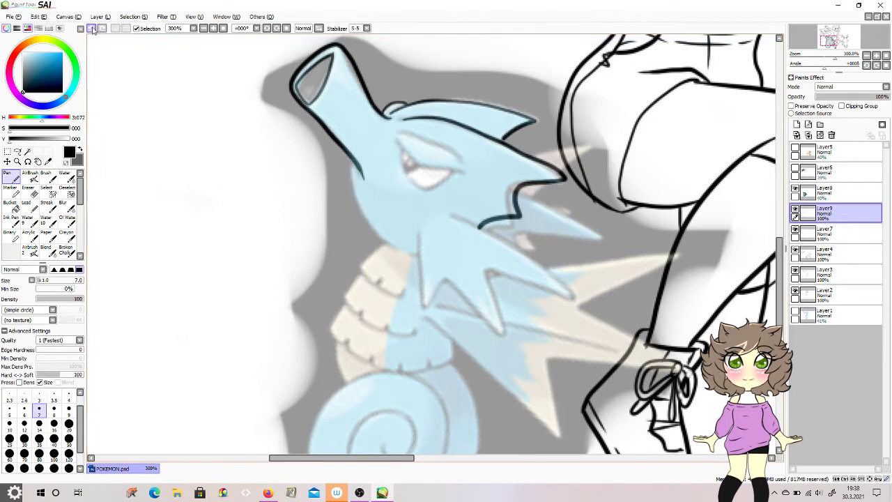
{"action": "left_click_drag", "start_coordinate": [353, 176], "coordinate": [403, 255]}
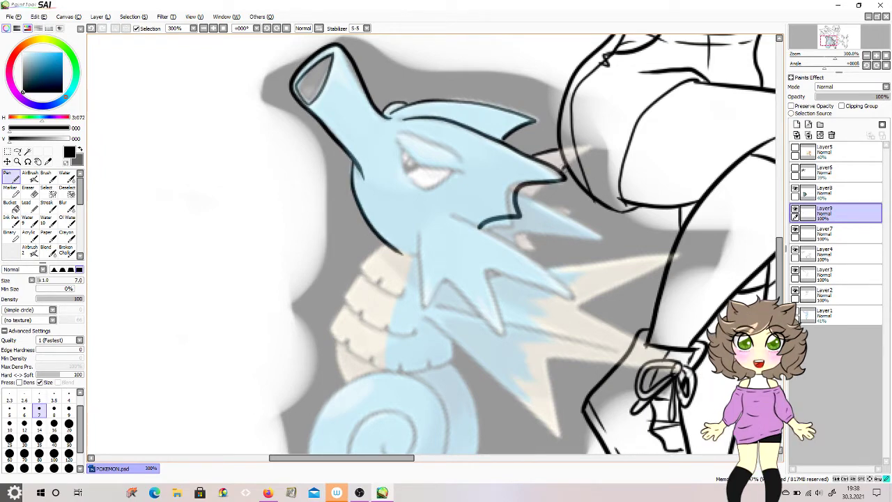
Step: Try to trace the long spike projecting behind Seadra's head
{"action": "left_click", "coordinate": [92, 29]}
{"action": "left_click_drag", "start_coordinate": [519, 193], "coordinate": [602, 237]}
{"action": "key", "text": "ctrl+z"}
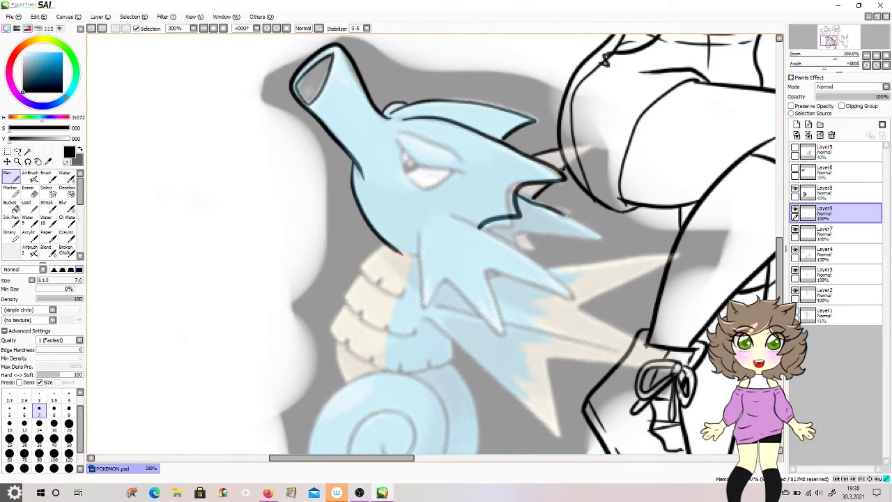
{"action": "left_click", "coordinate": [93, 28]}
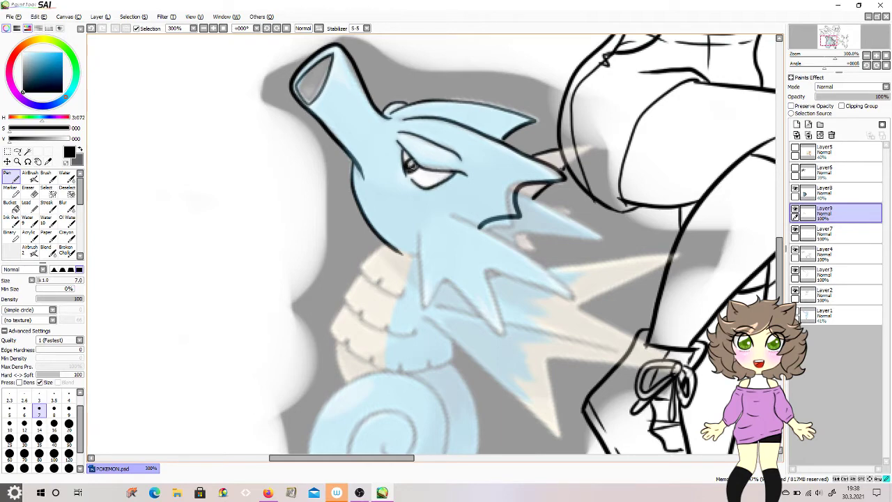
Step: Trace Seadra's jagged cheek fin and the spike behind it, redoing the faulty stroke
{"action": "scroll", "coordinate": [517, 160], "scroll_direction": "down", "scroll_amount": 3}
{"action": "left_click_drag", "start_coordinate": [481, 147], "coordinate": [573, 208]}
{"action": "key", "text": "ctrl+z"}
{"action": "mouse_move", "coordinate": [417, 154]}
{"action": "left_mouse_down"}
{"action": "mouse_move", "coordinate": [419, 166]}
{"action": "mouse_move", "coordinate": [510, 260]}
{"action": "mouse_move", "coordinate": [571, 215]}
{"action": "mouse_move", "coordinate": [453, 136]}
{"action": "left_mouse_up"}
{"action": "left_click_drag", "start_coordinate": [517, 159], "coordinate": [551, 135]}
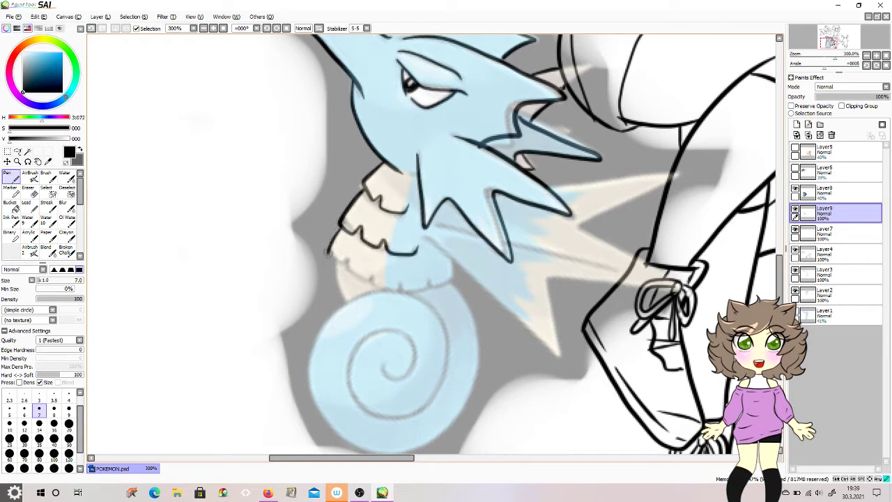
Step: Undo the faulty belly scale stroke and trace the large spiked fin on Seadra's back
{"action": "key", "text": "ctrl+z"}
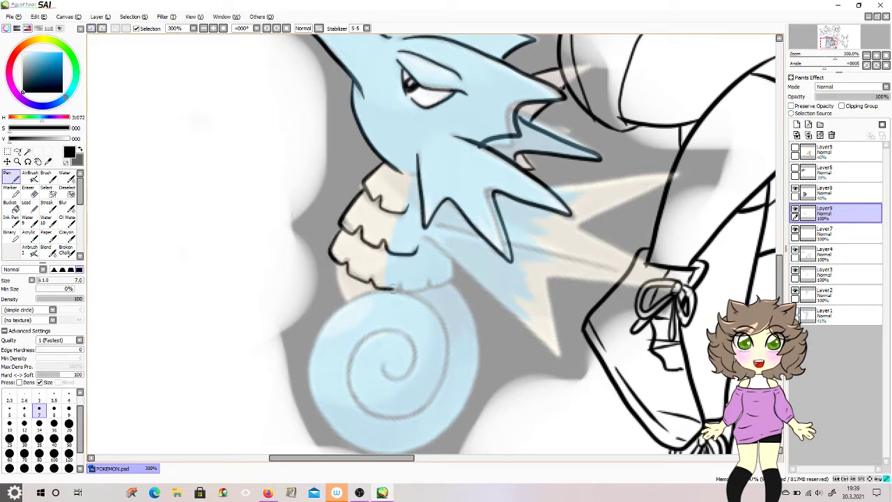
{"action": "mouse_move", "coordinate": [422, 240]}
{"action": "left_mouse_down"}
{"action": "mouse_move", "coordinate": [557, 360]}
{"action": "mouse_move", "coordinate": [606, 283]}
{"action": "mouse_move", "coordinate": [516, 240]}
{"action": "left_mouse_up"}
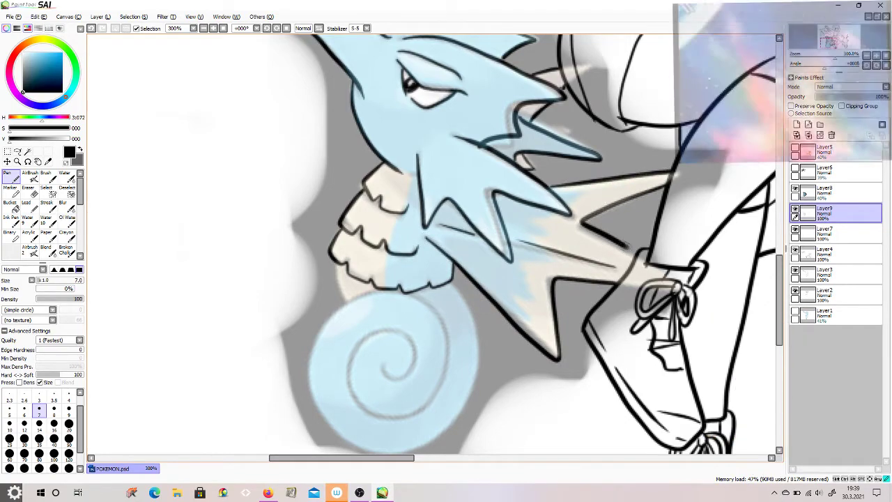
{"action": "scroll", "coordinate": [432, 244], "scroll_direction": "down", "scroll_amount": 3}
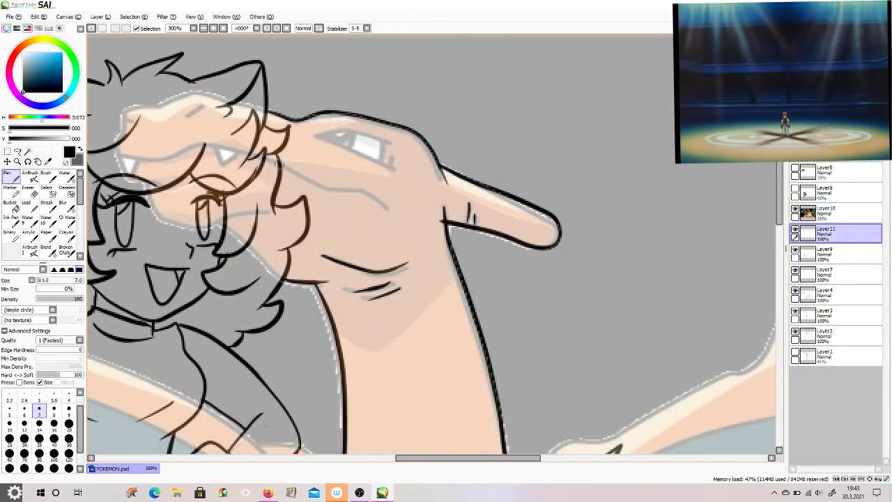
Step: Trace Charizard's mouth line and the edge of its eye, undoing the faulty stroke
{"action": "left_click_drag", "start_coordinate": [279, 161], "coordinate": [394, 213]}
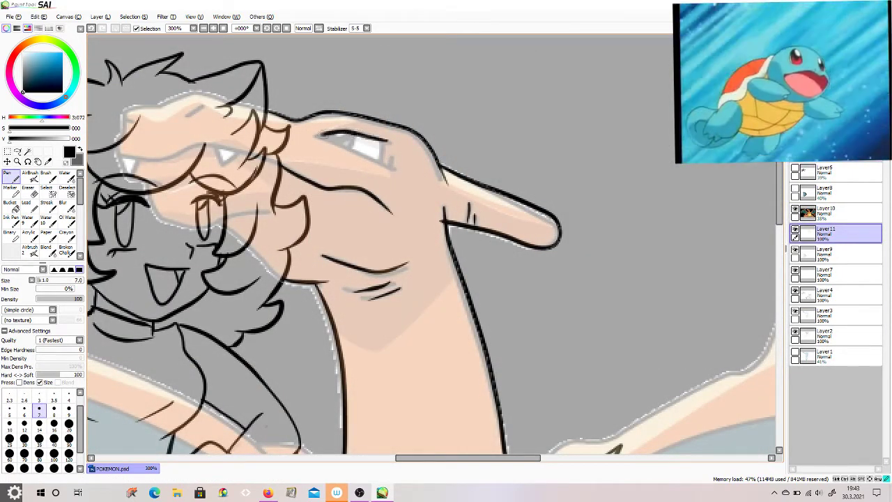
{"action": "key", "text": "ctrl+z"}
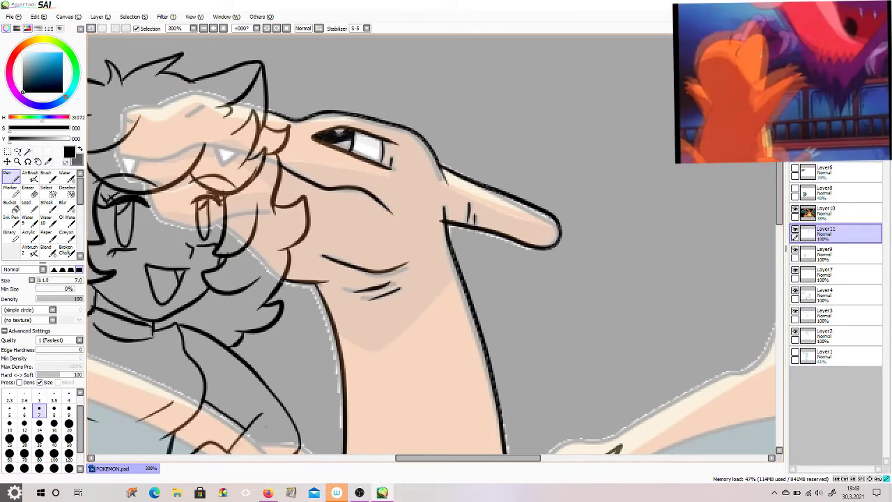
Step: Trace Charizard's shoulder beside the trainer's fist and the base of the wing arm behind Raichu's ear
{"action": "scroll", "coordinate": [432, 244], "scroll_direction": "down", "scroll_amount": 5}
{"action": "mouse_move", "coordinate": [311, 248]}
{"action": "left_mouse_down"}
{"action": "mouse_move", "coordinate": [260, 242]}
{"action": "mouse_move", "coordinate": [168, 272]}
{"action": "left_mouse_up"}
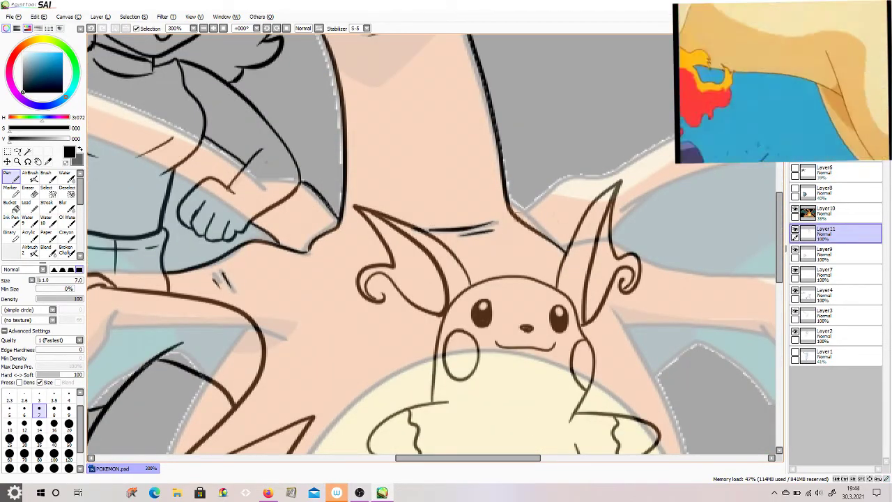
{"action": "left_click_drag", "start_coordinate": [515, 210], "coordinate": [619, 177]}
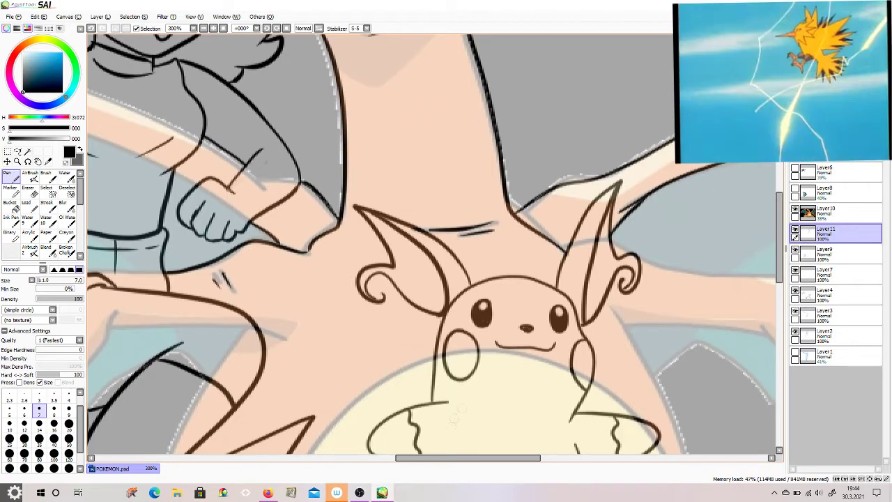
Step: Trace the outer edge of Charizard's wing arm from its bend up to the wing claw
{"action": "left_click_drag", "start_coordinate": [468, 458], "coordinate": [520, 458]}
{"action": "left_click_drag", "start_coordinate": [780, 237], "coordinate": [780, 179]}
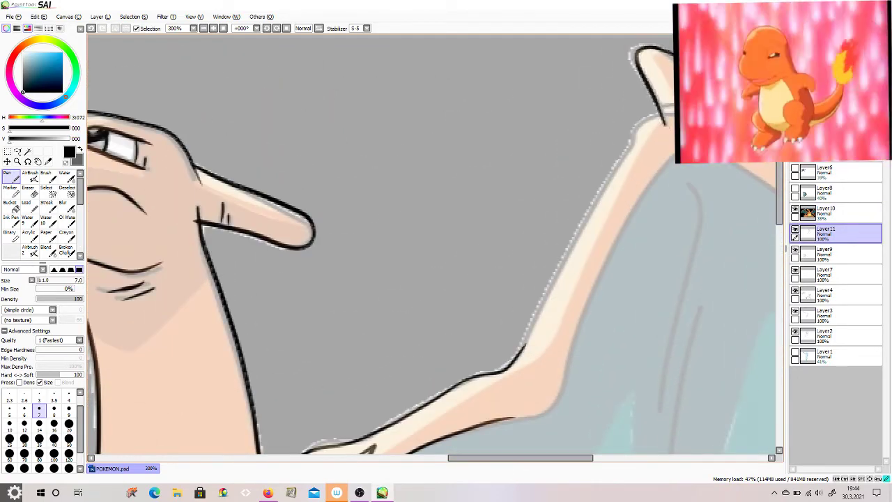
{"action": "left_click_drag", "start_coordinate": [631, 137], "coordinate": [523, 348]}
Step: Trace the inner edge of Charizard's wing arm, redoing the faulty stroke, and the upper edge beyond the wing claw
{"action": "left_click_drag", "start_coordinate": [557, 460], "coordinate": [583, 461]}
{"action": "mouse_move", "coordinate": [384, 419]}
{"action": "left_mouse_down"}
{"action": "mouse_move", "coordinate": [449, 361]}
{"action": "mouse_move", "coordinate": [530, 181]}
{"action": "left_mouse_up"}
{"action": "key", "text": "ctrl+z"}
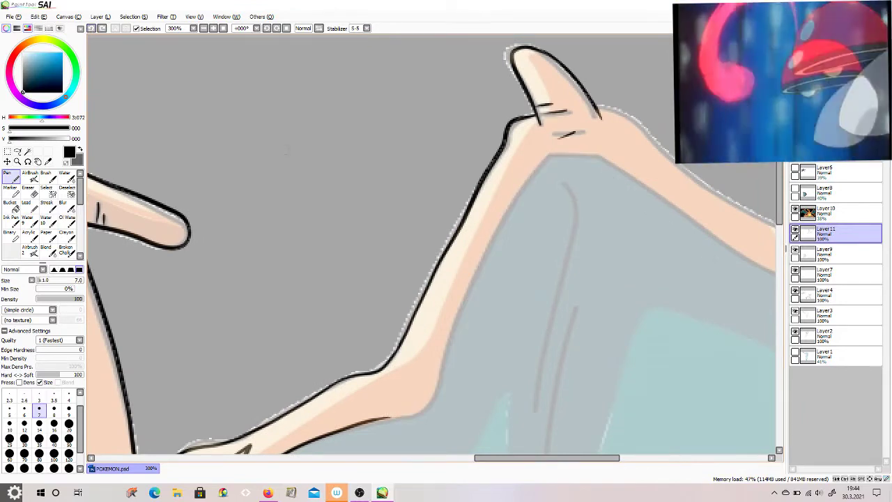
{"action": "mouse_move", "coordinate": [395, 416]}
{"action": "left_mouse_down"}
{"action": "mouse_move", "coordinate": [440, 358]}
{"action": "mouse_move", "coordinate": [505, 213]}
{"action": "mouse_move", "coordinate": [567, 155]}
{"action": "mouse_move", "coordinate": [640, 188]}
{"action": "mouse_move", "coordinate": [764, 290]}
{"action": "left_mouse_up"}
{"action": "left_click_drag", "start_coordinate": [547, 457], "coordinate": [586, 457]}
{"action": "left_click_drag", "start_coordinate": [415, 104], "coordinate": [572, 221]}
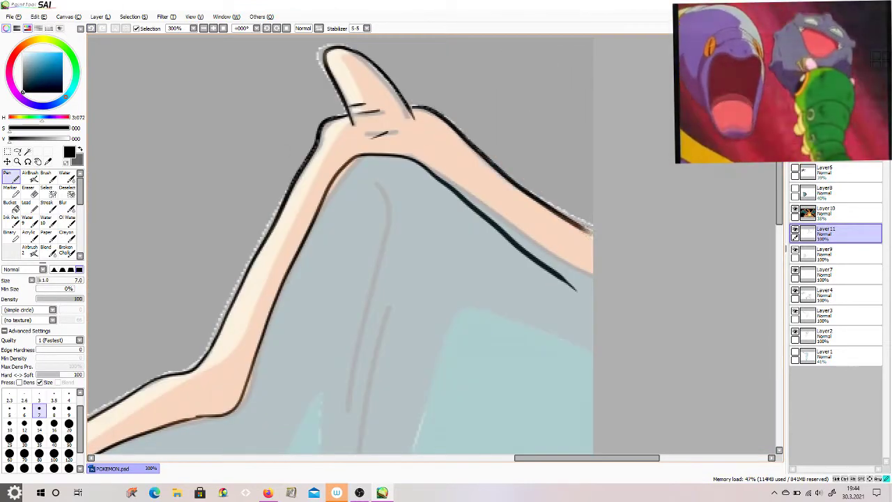
Step: Trace the long fold lines and the lower edge of Charizard's wing membrane
{"action": "left_click_drag", "start_coordinate": [378, 187], "coordinate": [353, 379]}
{"action": "left_click_drag", "start_coordinate": [389, 313], "coordinate": [364, 450]}
{"action": "left_click_drag", "start_coordinate": [780, 213], "coordinate": [779, 265]}
{"action": "mouse_move", "coordinate": [591, 283]}
{"action": "left_mouse_down"}
{"action": "mouse_move", "coordinate": [550, 266]}
{"action": "mouse_move", "coordinate": [458, 275]}
{"action": "mouse_move", "coordinate": [371, 359]}
{"action": "left_mouse_up"}
{"action": "left_click_drag", "start_coordinate": [365, 186], "coordinate": [359, 294]}
Step: Trace the upper edge of Charizard's outstretched arm down to its hand, redoing the faulty stroke
{"action": "left_click_drag", "start_coordinate": [522, 458], "coordinate": [462, 457]}
{"action": "left_click_drag", "start_coordinate": [780, 272], "coordinate": [780, 290]}
{"action": "mouse_move", "coordinate": [349, 173]}
{"action": "left_mouse_down"}
{"action": "mouse_move", "coordinate": [448, 192]}
{"action": "mouse_move", "coordinate": [567, 227]}
{"action": "mouse_move", "coordinate": [739, 313]}
{"action": "mouse_move", "coordinate": [743, 369]}
{"action": "left_mouse_up"}
{"action": "key", "text": "ctrl+z"}
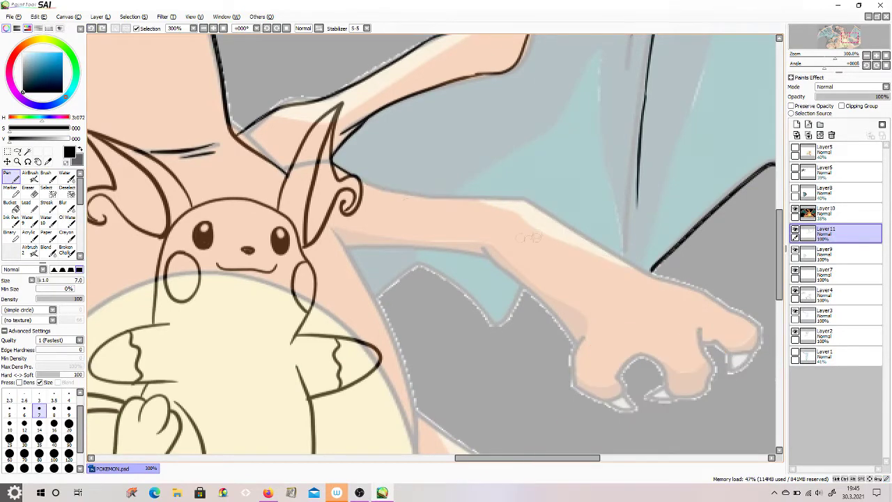
{"action": "mouse_move", "coordinate": [376, 187]}
{"action": "left_mouse_down"}
{"action": "mouse_move", "coordinate": [488, 199]}
{"action": "mouse_move", "coordinate": [571, 227]}
{"action": "mouse_move", "coordinate": [738, 310]}
{"action": "left_mouse_up"}
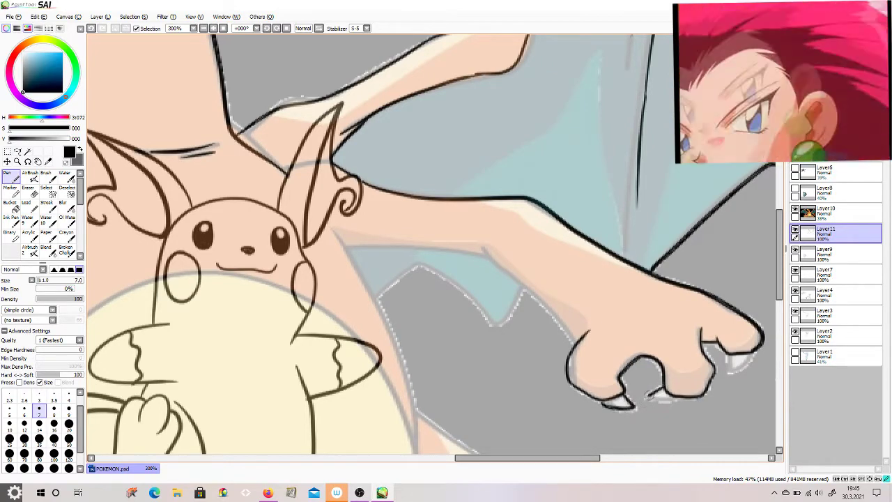
Step: Trace Charizard's flank, redoing the faulty stroke, and the arm's underside with the scalloped wing edge beneath it
{"action": "scroll", "coordinate": [432, 244], "scroll_direction": "down", "scroll_amount": 3}
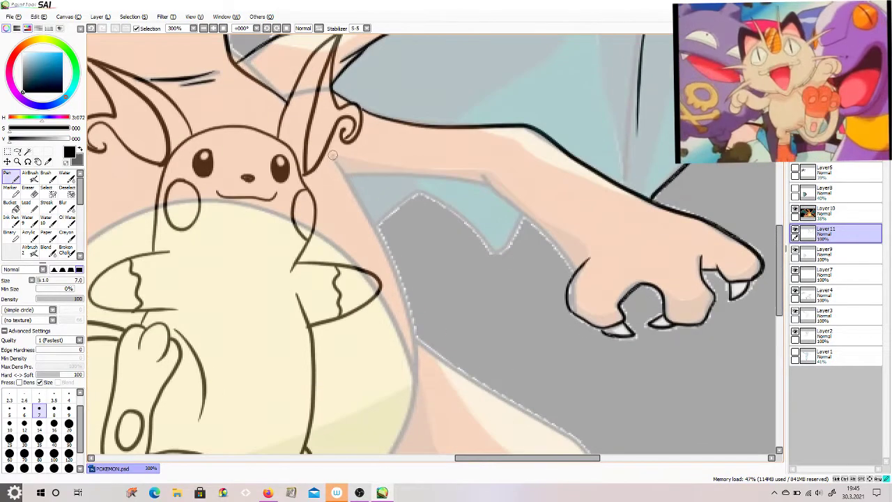
{"action": "left_click_drag", "start_coordinate": [332, 155], "coordinate": [391, 453]}
{"action": "key", "text": "ctrl+z"}
{"action": "mouse_move", "coordinate": [334, 158]}
{"action": "left_mouse_down"}
{"action": "mouse_move", "coordinate": [347, 172]}
{"action": "mouse_move", "coordinate": [385, 453]}
{"action": "left_mouse_up"}
{"action": "mouse_move", "coordinate": [378, 225]}
{"action": "left_mouse_down"}
{"action": "mouse_move", "coordinate": [426, 201]}
{"action": "mouse_move", "coordinate": [493, 265]}
{"action": "mouse_move", "coordinate": [524, 230]}
{"action": "left_mouse_up"}
{"action": "left_click_drag", "start_coordinate": [345, 174], "coordinate": [488, 184]}
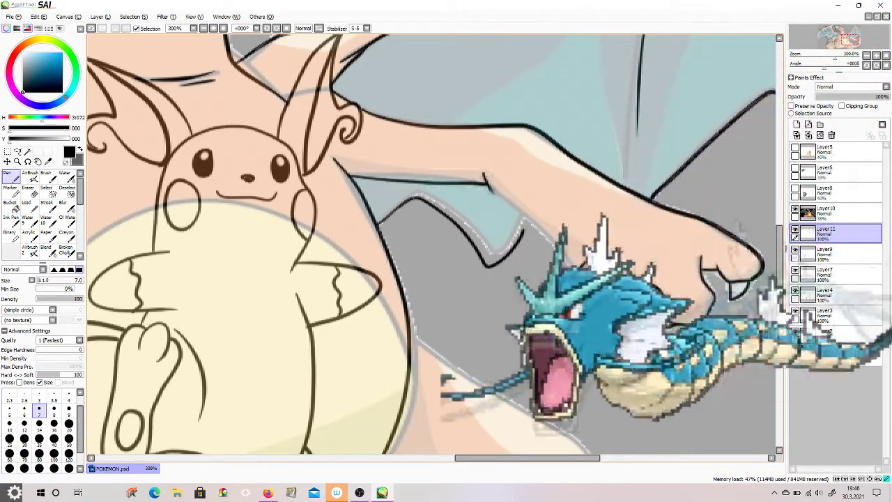
Step: Trace the lower curve of Charizard's round belly behind Raichu's tail cord
{"action": "scroll", "coordinate": [432, 244], "scroll_direction": "down", "scroll_amount": 8}
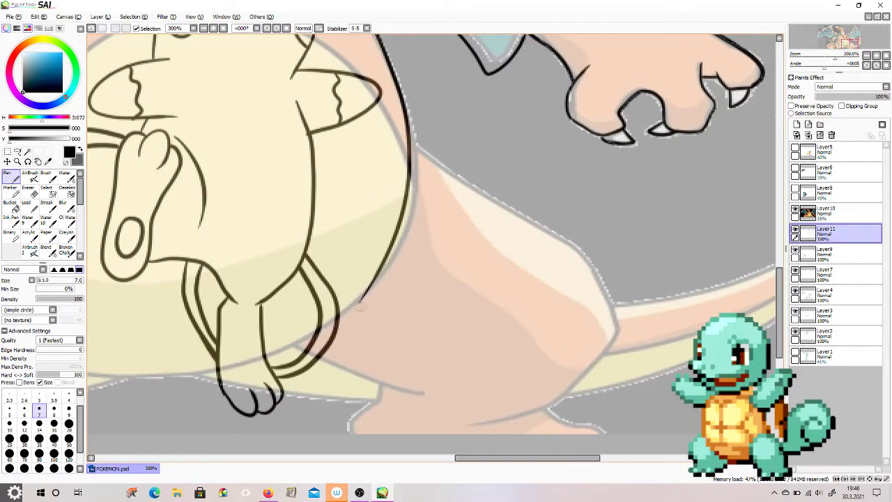
{"action": "left_click_drag", "start_coordinate": [318, 330], "coordinate": [270, 357]}
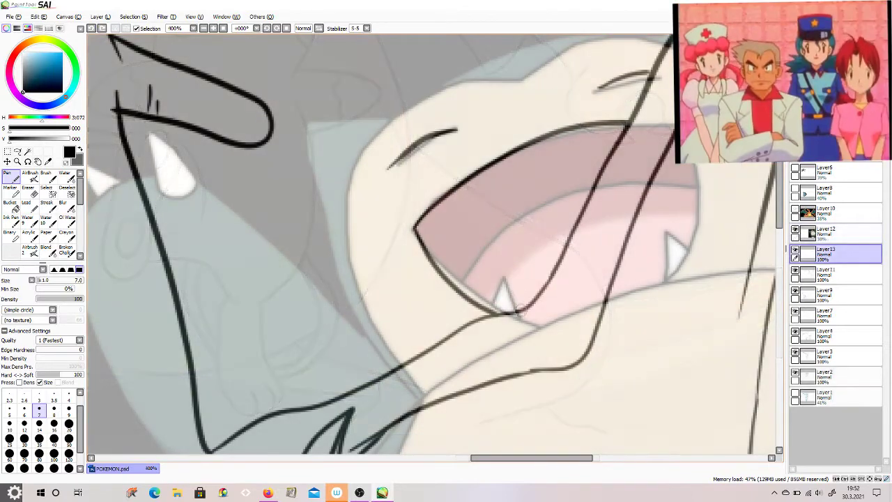
Step: Trace Snorlax's ear and the top of its head, and the large claw on the paw beside it
{"action": "left_click_drag", "start_coordinate": [781, 200], "coordinate": [781, 188]}
{"action": "mouse_move", "coordinate": [672, 102]}
{"action": "left_mouse_down"}
{"action": "mouse_move", "coordinate": [449, 145]}
{"action": "mouse_move", "coordinate": [311, 203]}
{"action": "mouse_move", "coordinate": [393, 439]}
{"action": "mouse_move", "coordinate": [348, 325]}
{"action": "mouse_move", "coordinate": [415, 180]}
{"action": "mouse_move", "coordinate": [646, 101]}
{"action": "left_mouse_up"}
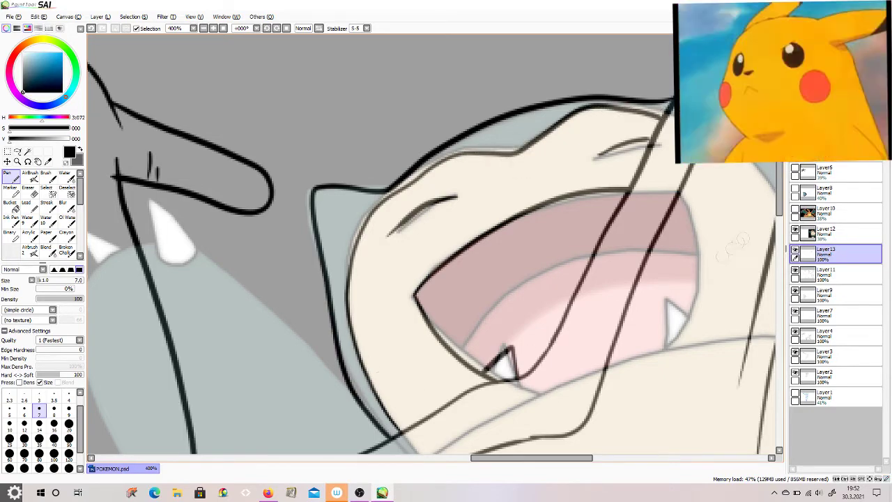
{"action": "left_click_drag", "start_coordinate": [780, 199], "coordinate": [780, 221]}
{"action": "mouse_move", "coordinate": [149, 76]}
{"action": "left_mouse_down"}
{"action": "mouse_move", "coordinate": [154, 113]}
{"action": "mouse_move", "coordinate": [149, 76]}
{"action": "left_mouse_up"}
{"action": "left_click_drag", "start_coordinate": [141, 119], "coordinate": [152, 116]}
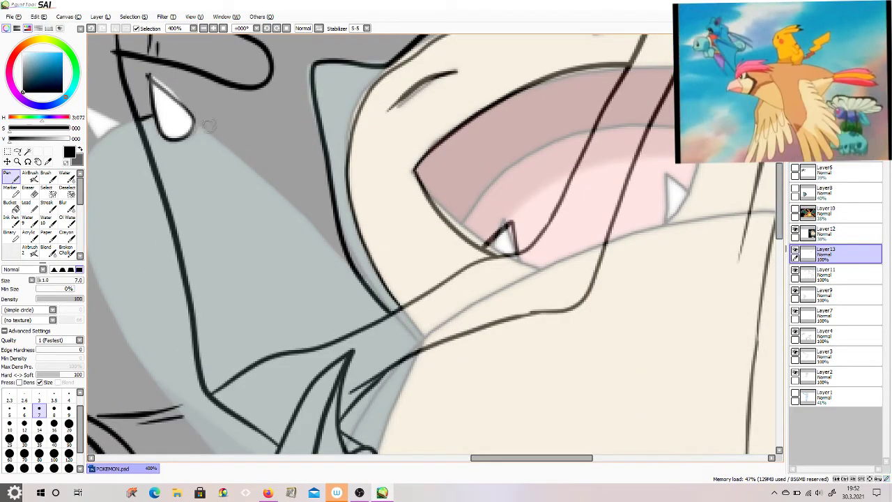
Step: Trace the side of Snorlax's foot and a rounded toe claw below its belly
{"action": "left_click_drag", "start_coordinate": [780, 217], "coordinate": [780, 348]}
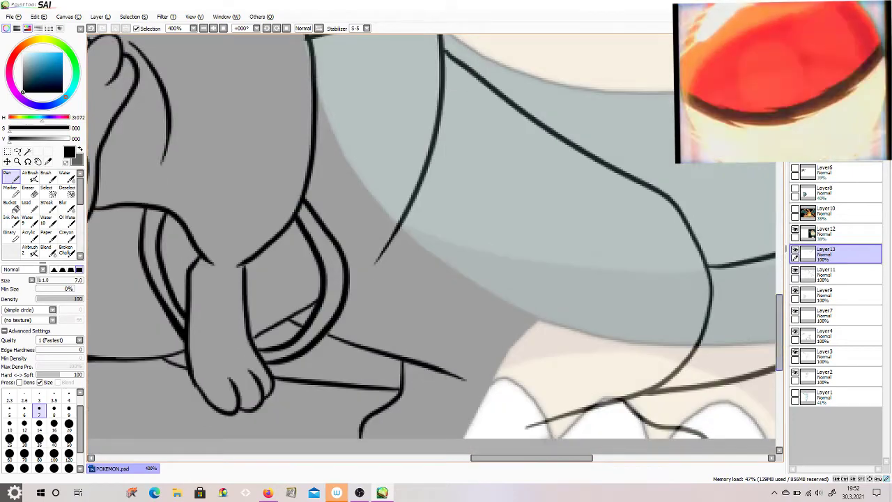
{"action": "left_click_drag", "start_coordinate": [531, 458], "coordinate": [582, 458]}
{"action": "mouse_move", "coordinate": [559, 340]}
{"action": "left_mouse_down"}
{"action": "mouse_move", "coordinate": [573, 413]}
{"action": "mouse_move", "coordinate": [503, 440]}
{"action": "left_mouse_up"}
{"action": "left_click_drag", "start_coordinate": [397, 431], "coordinate": [485, 438]}
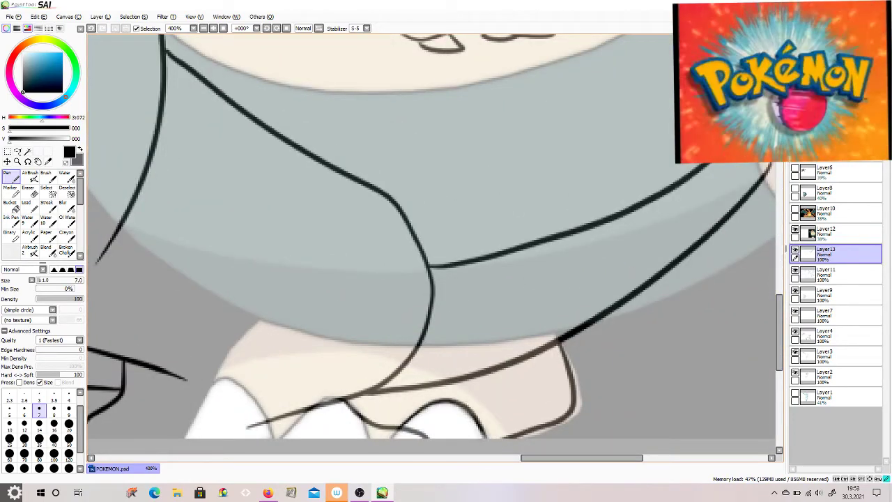
Step: Trace the top edge of Snorlax's far raised paw between its claws
{"action": "scroll", "coordinate": [432, 237], "scroll_direction": "right", "scroll_amount": 5}
{"action": "left_click_drag", "start_coordinate": [780, 337], "coordinate": [780, 147]}
{"action": "mouse_move", "coordinate": [452, 204]}
{"action": "left_mouse_down"}
{"action": "mouse_move", "coordinate": [405, 206]}
{"action": "mouse_move", "coordinate": [542, 198]}
{"action": "left_mouse_up"}
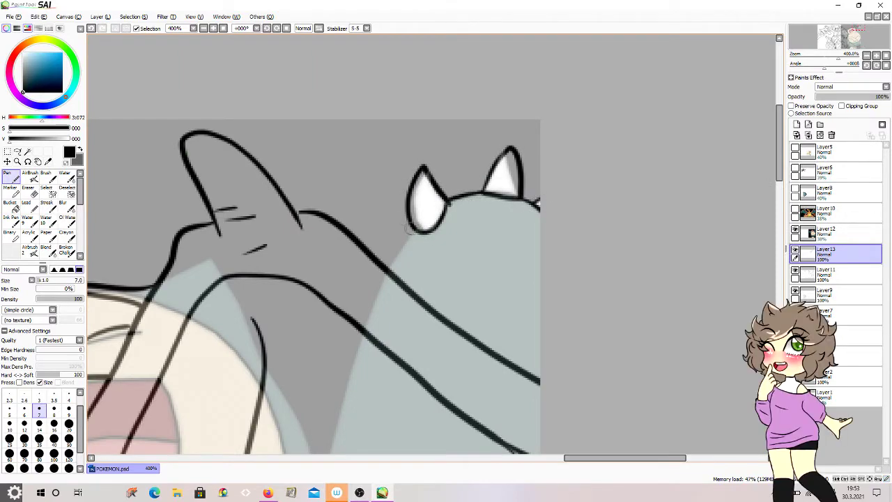
Step: On Layer15, trace the eye socket and the adjoining snout line of the skull-headed Pokémon
{"action": "scroll", "coordinate": [278, 350], "scroll_direction": "down", "scroll_amount": 4}
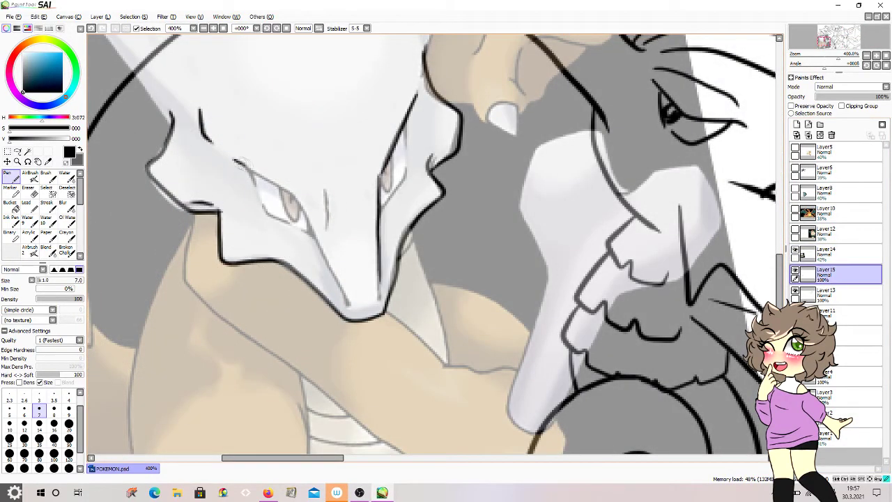
{"action": "mouse_move", "coordinate": [237, 162]}
{"action": "left_mouse_down"}
{"action": "mouse_move", "coordinate": [311, 219]}
{"action": "mouse_move", "coordinate": [338, 297]}
{"action": "left_mouse_up"}
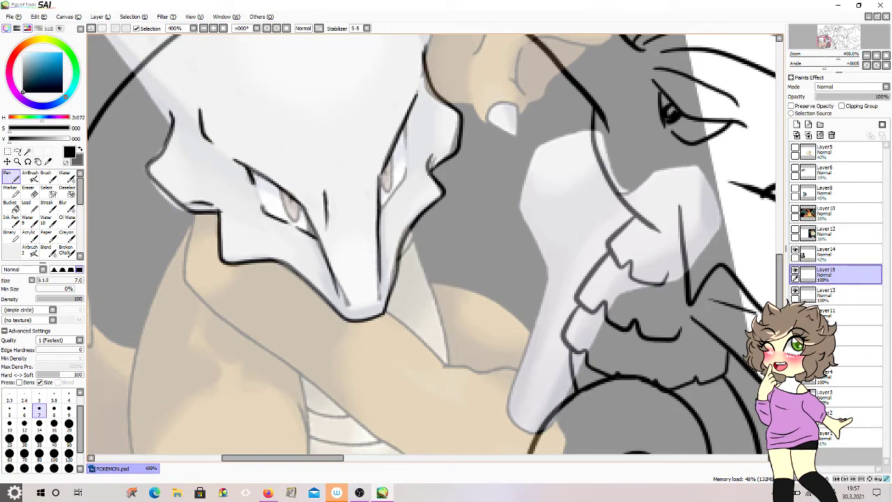
Step: Trace Marowak's narrow eye details, the upper edge of the skull with its horn, and the raised paw beside it
{"action": "mouse_move", "coordinate": [404, 127]}
{"action": "left_mouse_down"}
{"action": "mouse_move", "coordinate": [381, 175]}
{"action": "mouse_move", "coordinate": [390, 191]}
{"action": "mouse_move", "coordinate": [382, 208]}
{"action": "left_mouse_up"}
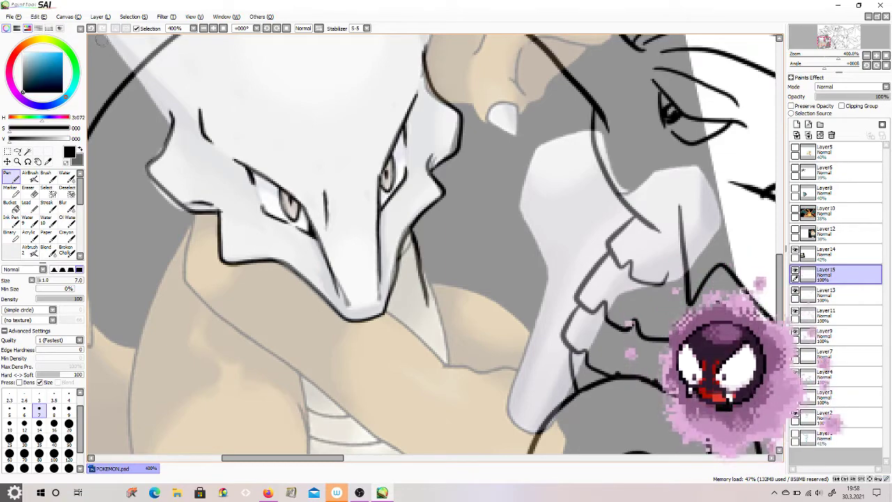
{"action": "key", "text": "ctrl+z"}
{"action": "left_click_drag", "start_coordinate": [779, 283], "coordinate": [779, 257]}
{"action": "left_click_drag", "start_coordinate": [391, 130], "coordinate": [326, 104]}
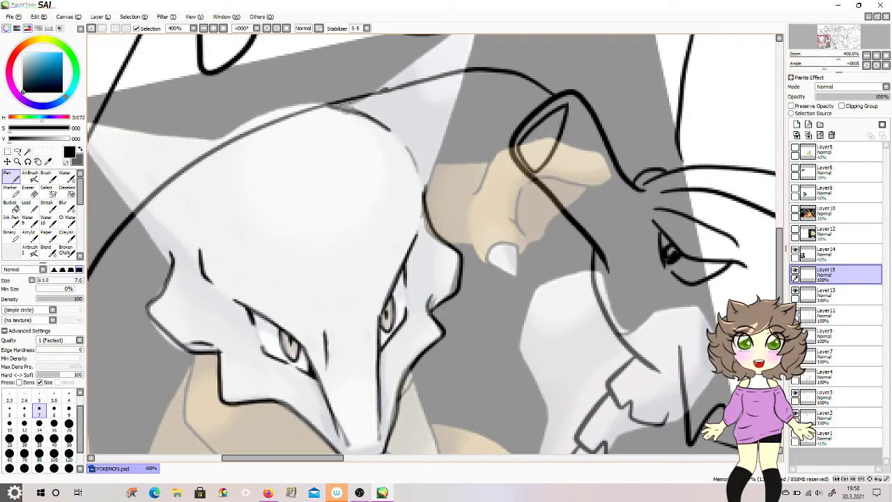
{"action": "left_click_drag", "start_coordinate": [429, 187], "coordinate": [468, 78]}
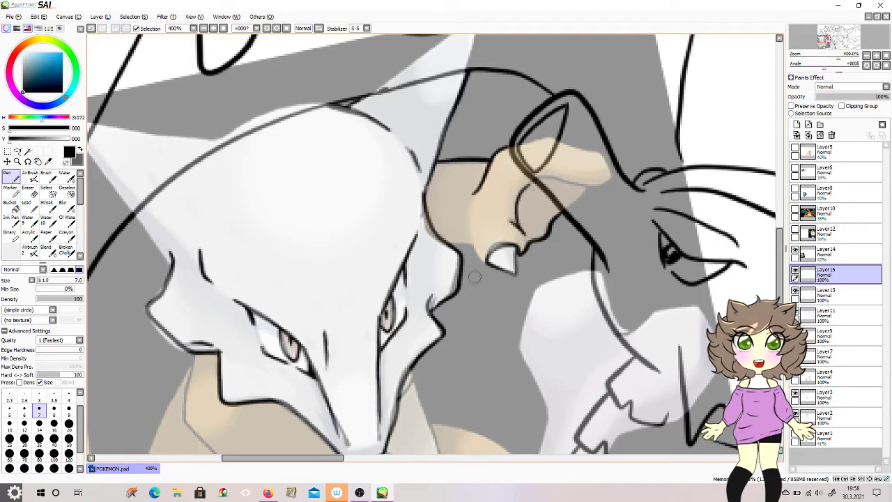
Step: Trace the line from Marowak's neck down the chest and the upper edge of its far arm
{"action": "scroll", "coordinate": [432, 244], "scroll_direction": "down", "scroll_amount": 6}
{"action": "mouse_move", "coordinate": [193, 94]}
{"action": "left_mouse_down"}
{"action": "mouse_move", "coordinate": [247, 209]}
{"action": "mouse_move", "coordinate": [478, 398]}
{"action": "left_mouse_up"}
{"action": "key", "text": "ctrl+z"}
{"action": "mouse_move", "coordinate": [411, 110]}
{"action": "left_mouse_down"}
{"action": "mouse_move", "coordinate": [402, 142]}
{"action": "mouse_move", "coordinate": [444, 215]}
{"action": "left_mouse_up"}
{"action": "left_click_drag", "start_coordinate": [430, 167], "coordinate": [531, 221]}
Step: Trace the upper end and both sides of the bone club in Marowak's grip
{"action": "mouse_move", "coordinate": [516, 315]}
{"action": "left_mouse_down"}
{"action": "mouse_move", "coordinate": [544, 150]}
{"action": "mouse_move", "coordinate": [533, 38]}
{"action": "left_mouse_up"}
{"action": "scroll", "coordinate": [533, 42], "scroll_direction": "up", "scroll_amount": 3}
{"action": "left_click_drag", "start_coordinate": [533, 170], "coordinate": [594, 148]}
{"action": "scroll", "coordinate": [589, 152], "scroll_direction": "down", "scroll_amount": 4}
{"action": "scroll", "coordinate": [519, 248], "scroll_direction": "up", "scroll_amount": 1}
{"action": "mouse_move", "coordinate": [446, 244]}
{"action": "left_mouse_down"}
{"action": "mouse_move", "coordinate": [392, 188]}
{"action": "mouse_move", "coordinate": [448, 244]}
{"action": "left_mouse_up"}
{"action": "left_click", "coordinate": [91, 29]}
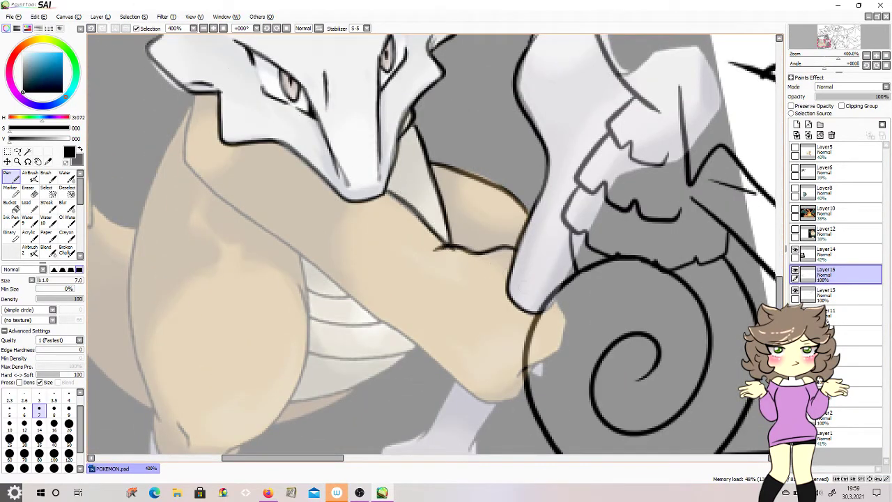
Step: Trace Marowak's near forearm from the neck to the fist and the lower end of the bone club
{"action": "left_click_drag", "start_coordinate": [527, 377], "coordinate": [416, 346]}
{"action": "mouse_move", "coordinate": [198, 90]}
{"action": "left_mouse_down"}
{"action": "mouse_move", "coordinate": [183, 167]}
{"action": "mouse_move", "coordinate": [382, 317]}
{"action": "left_mouse_up"}
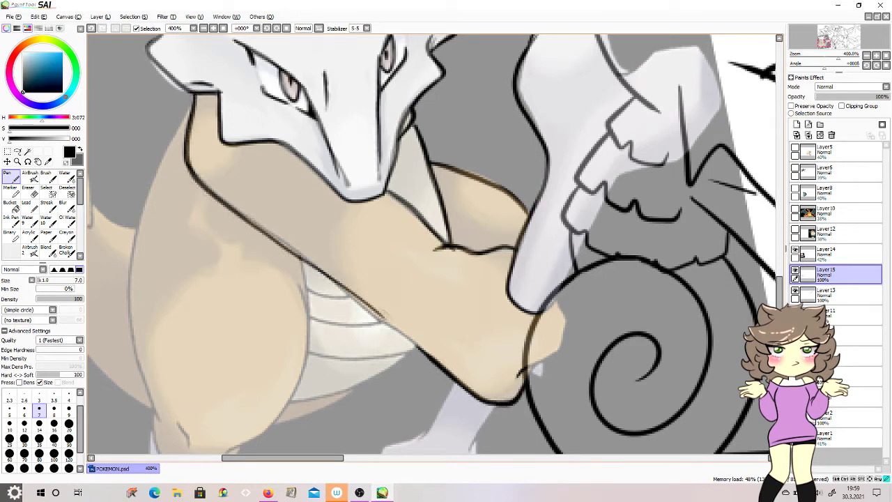
{"action": "scroll", "coordinate": [557, 393], "scroll_direction": "down", "scroll_amount": 5}
{"action": "left_click_drag", "start_coordinate": [496, 260], "coordinate": [476, 306]}
{"action": "mouse_move", "coordinate": [454, 237]}
{"action": "left_mouse_down"}
{"action": "mouse_move", "coordinate": [414, 301]}
{"action": "mouse_move", "coordinate": [405, 369]}
{"action": "mouse_move", "coordinate": [426, 363]}
{"action": "left_mouse_up"}
{"action": "mouse_move", "coordinate": [412, 350]}
{"action": "left_mouse_down"}
{"action": "mouse_move", "coordinate": [490, 362]}
{"action": "mouse_move", "coordinate": [470, 303]}
{"action": "left_mouse_up"}
Step: Trace the edge and plates of Marowak's belly, and the thigh and foot next to it
{"action": "left_click_drag", "start_coordinate": [414, 202], "coordinate": [291, 257]}
{"action": "mouse_move", "coordinate": [270, 130]}
{"action": "left_mouse_down"}
{"action": "mouse_move", "coordinate": [317, 174]}
{"action": "mouse_move", "coordinate": [217, 310]}
{"action": "left_mouse_up"}
{"action": "key", "text": "ctrl+z"}
{"action": "mouse_move", "coordinate": [298, 139]}
{"action": "left_mouse_down"}
{"action": "mouse_move", "coordinate": [306, 156]}
{"action": "mouse_move", "coordinate": [217, 313]}
{"action": "left_mouse_up"}
{"action": "left_click_drag", "start_coordinate": [284, 273], "coordinate": [341, 247]}
{"action": "left_click_drag", "start_coordinate": [242, 301], "coordinate": [163, 344]}
{"action": "left_click_drag", "start_coordinate": [150, 270], "coordinate": [149, 307]}
{"action": "mouse_move", "coordinate": [179, 280]}
{"action": "left_mouse_down"}
{"action": "mouse_move", "coordinate": [188, 304]}
{"action": "mouse_move", "coordinate": [162, 379]}
{"action": "mouse_move", "coordinate": [224, 327]}
{"action": "left_mouse_up"}
Step: Trace Marowak's back, outer thigh and spiked tail, and check the line art by toggling Layer15's visibility
{"action": "left_click_drag", "start_coordinate": [270, 458], "coordinate": [242, 459]}
{"action": "left_click_drag", "start_coordinate": [780, 341], "coordinate": [779, 314]}
{"action": "mouse_move", "coordinate": [353, 94]}
{"action": "left_mouse_down"}
{"action": "mouse_move", "coordinate": [297, 206]}
{"action": "mouse_move", "coordinate": [321, 433]}
{"action": "left_mouse_up"}
{"action": "mouse_move", "coordinate": [233, 207]}
{"action": "left_mouse_down"}
{"action": "mouse_move", "coordinate": [253, 159]}
{"action": "mouse_move", "coordinate": [230, 135]}
{"action": "left_mouse_up"}
{"action": "left_click_drag", "start_coordinate": [307, 406], "coordinate": [227, 324]}
{"action": "scroll", "coordinate": [217, 285], "scroll_direction": "down", "scroll_amount": 3}
{"action": "left_click", "coordinate": [795, 270]}
{"action": "left_click", "coordinate": [796, 270]}
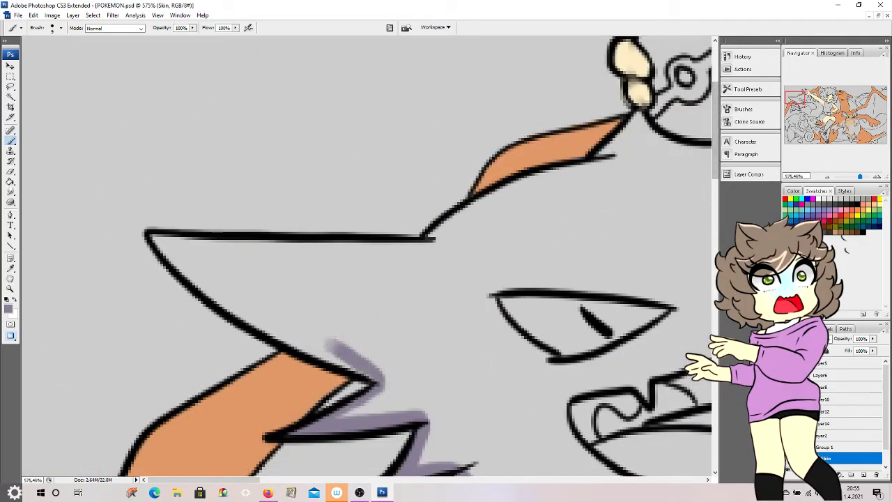
Step: In Photoshop, paint a purple border inside Haunter's head outline, along the ear, the top and the far side
{"action": "mouse_move", "coordinate": [335, 352]}
{"action": "left_mouse_down"}
{"action": "mouse_move", "coordinate": [150, 237]}
{"action": "mouse_move", "coordinate": [349, 366]}
{"action": "left_mouse_up"}
{"action": "mouse_move", "coordinate": [167, 246]}
{"action": "left_mouse_down"}
{"action": "mouse_move", "coordinate": [439, 252]}
{"action": "mouse_move", "coordinate": [398, 249]}
{"action": "mouse_move", "coordinate": [624, 139]}
{"action": "mouse_move", "coordinate": [652, 136]}
{"action": "mouse_move", "coordinate": [705, 152]}
{"action": "left_mouse_up"}
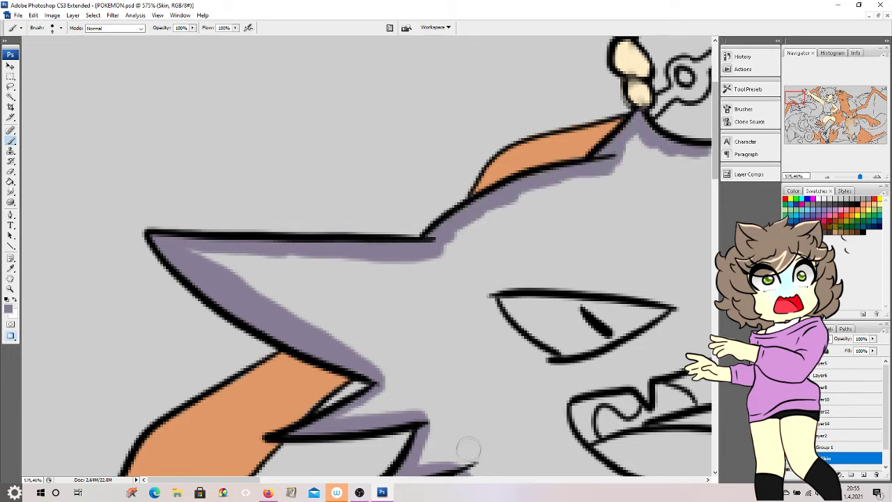
{"action": "left_click_drag", "start_coordinate": [204, 481], "coordinate": [268, 481]}
{"action": "mouse_move", "coordinate": [327, 147]}
{"action": "left_mouse_down"}
{"action": "mouse_move", "coordinate": [434, 201]}
{"action": "mouse_move", "coordinate": [471, 161]}
{"action": "mouse_move", "coordinate": [516, 258]}
{"action": "mouse_move", "coordinate": [519, 290]}
{"action": "mouse_move", "coordinate": [488, 411]}
{"action": "mouse_move", "coordinate": [388, 395]}
{"action": "mouse_move", "coordinate": [324, 399]}
{"action": "left_mouse_up"}
Step: Paint Haunter's far fingers purple and continue the purple border along its lower jaw
{"action": "mouse_move", "coordinate": [611, 321]}
{"action": "left_mouse_down"}
{"action": "mouse_move", "coordinate": [594, 328]}
{"action": "mouse_move", "coordinate": [645, 317]}
{"action": "mouse_move", "coordinate": [654, 399]}
{"action": "mouse_move", "coordinate": [627, 331]}
{"action": "mouse_move", "coordinate": [642, 376]}
{"action": "left_mouse_up"}
{"action": "left_click_drag", "start_coordinate": [618, 292], "coordinate": [629, 299]}
{"action": "left_click_drag", "start_coordinate": [715, 188], "coordinate": [715, 207]}
{"action": "mouse_move", "coordinate": [329, 341]}
{"action": "left_mouse_down"}
{"action": "mouse_move", "coordinate": [475, 205]}
{"action": "mouse_move", "coordinate": [425, 283]}
{"action": "left_mouse_up"}
{"action": "left_click_drag", "start_coordinate": [290, 481], "coordinate": [332, 481]}
{"action": "left_click_drag", "start_coordinate": [466, 143], "coordinate": [514, 164]}
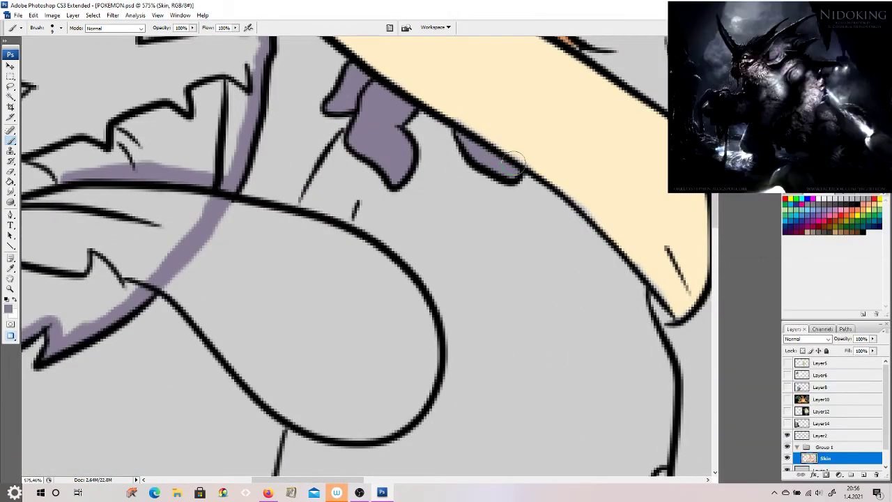
Step: Select the enclosed areas of Haunter's head and hand, expand the selection and fill it with the purple foreground colour
{"action": "key", "text": "w"}
{"action": "left_click_drag", "start_coordinate": [330, 482], "coordinate": [268, 482]}
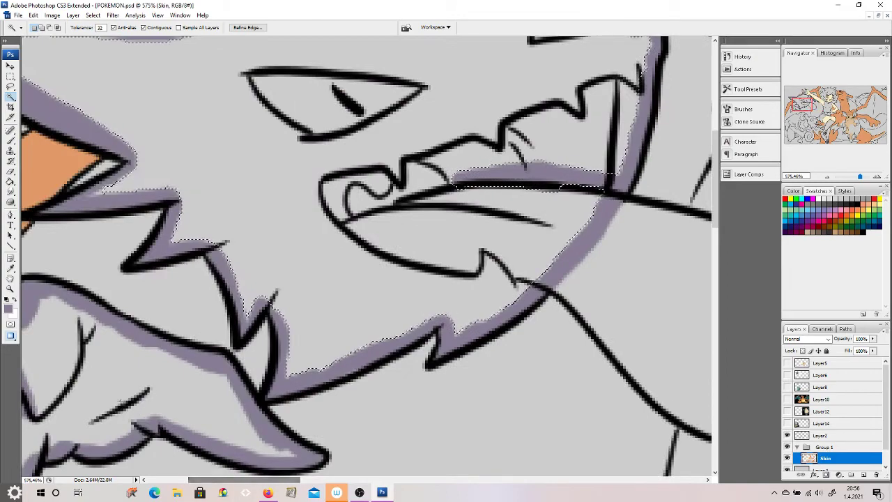
{"action": "left_click", "coordinate": [93, 15]}
{"action": "mouse_move", "coordinate": [125, 117]}
{"action": "left_click", "coordinate": [209, 136]}
{"action": "key", "text": "Return"}
{"action": "key", "text": "m"}
{"action": "key", "text": "shift+F5"}
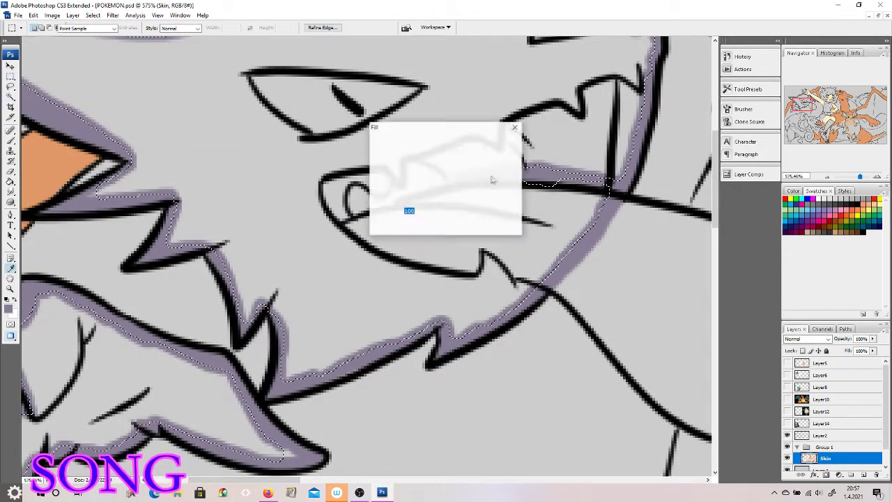
{"action": "left_click", "coordinate": [501, 145]}
{"action": "key", "text": "b"}
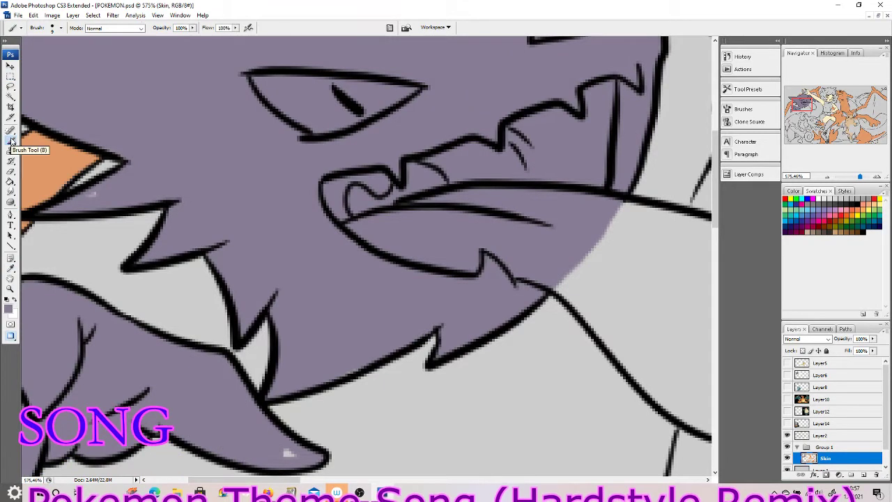
Step: Show the Seadra reference on Layer8 at 77% opacity, sample its light blue, and hide the reference again
{"action": "left_click_drag", "start_coordinate": [860, 178], "coordinate": [856, 177]}
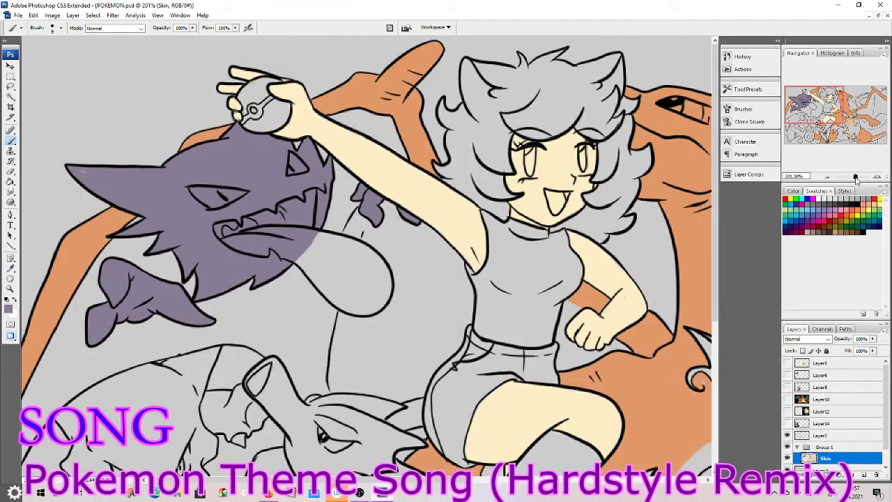
{"action": "left_click", "coordinate": [787, 387]}
{"action": "left_click", "coordinate": [849, 388]}
{"action": "left_click", "coordinate": [872, 340]}
{"action": "left_click", "coordinate": [873, 348]}
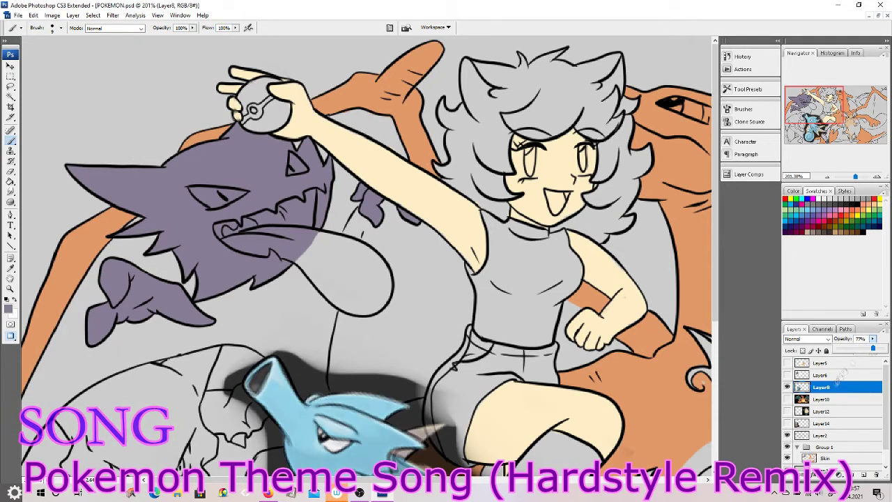
{"action": "key", "text": "i"}
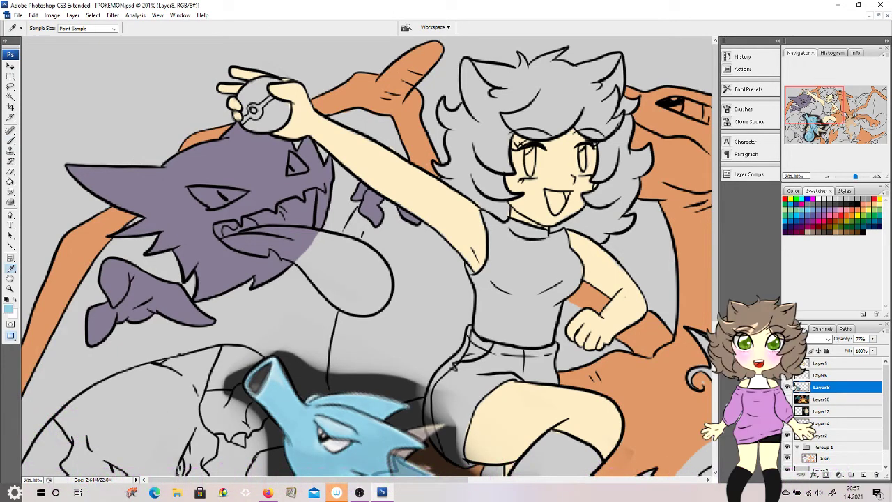
{"action": "left_click", "coordinate": [789, 386]}
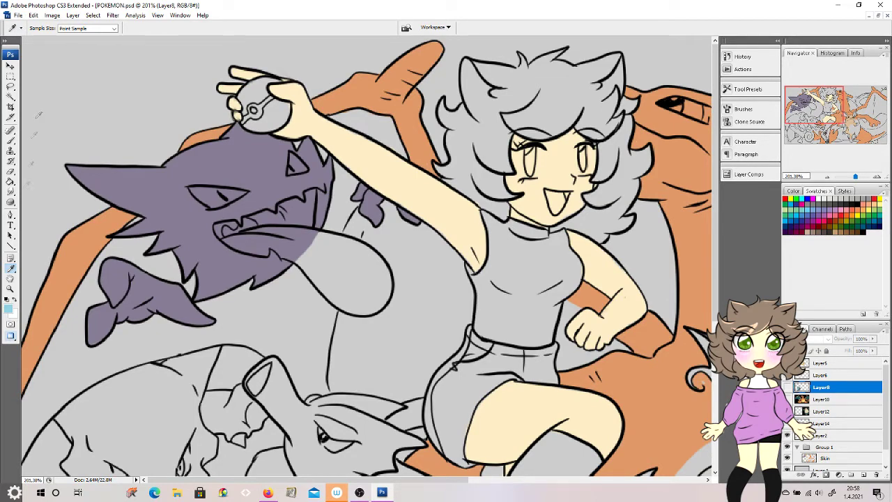
Step: On the Skin layer, paint orange over the small gap in Charizard's body beside Seadra's fin
{"action": "left_click_drag", "start_coordinate": [717, 283], "coordinate": [718, 433]}
{"action": "left_click_drag", "start_coordinate": [856, 177], "coordinate": [860, 176]}
{"action": "left_click_drag", "start_coordinate": [716, 334], "coordinate": [716, 363]}
{"action": "left_click", "coordinate": [13, 300]}
{"action": "key", "text": "b"}
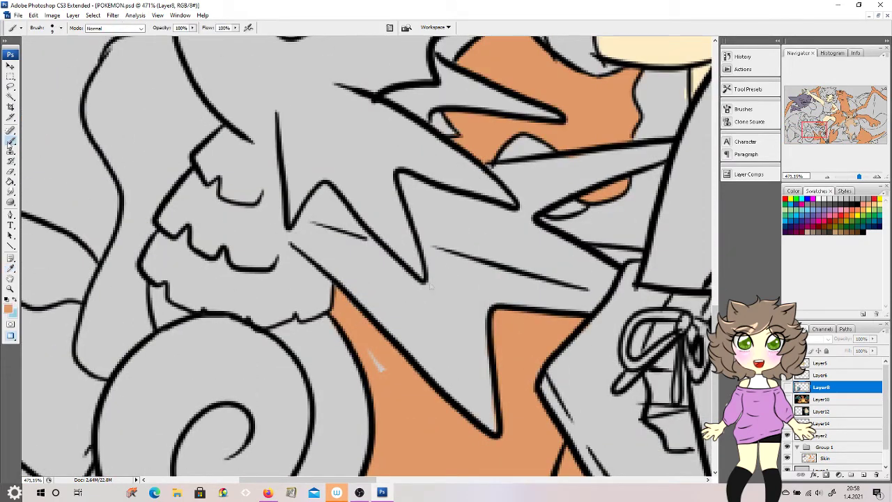
{"action": "left_click", "coordinate": [10, 172]}
{"action": "left_click", "coordinate": [9, 140]}
{"action": "left_click", "coordinate": [826, 458]}
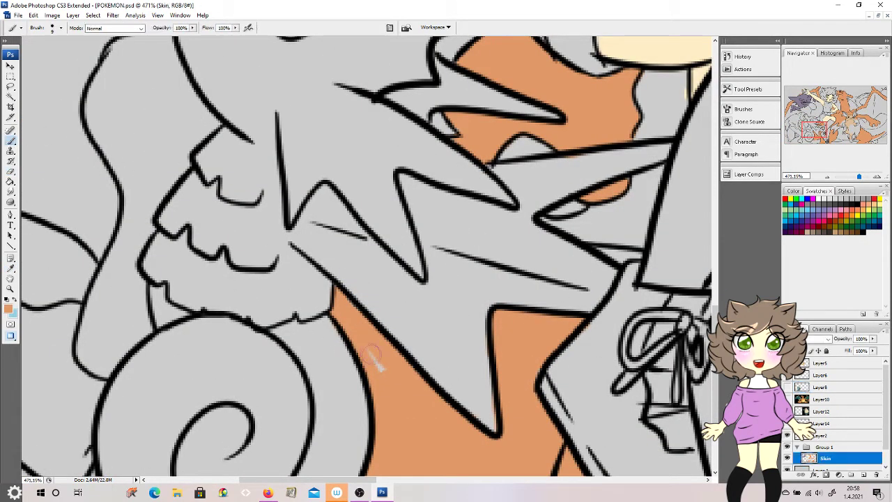
Step: Check the Layer8 reference and paint light blue along Seadra's fin spikes and the body below its belly plates
{"action": "left_click", "coordinate": [789, 388]}
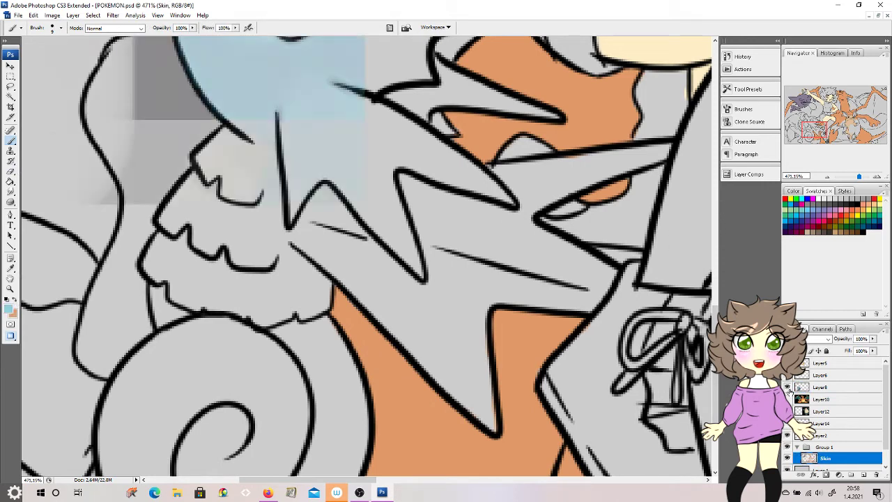
{"action": "left_click", "coordinate": [788, 388]}
{"action": "mouse_move", "coordinate": [504, 170]}
{"action": "left_mouse_down"}
{"action": "mouse_move", "coordinate": [525, 179]}
{"action": "mouse_move", "coordinate": [517, 195]}
{"action": "mouse_move", "coordinate": [550, 262]}
{"action": "left_mouse_up"}
{"action": "key", "text": "ctrl+z"}
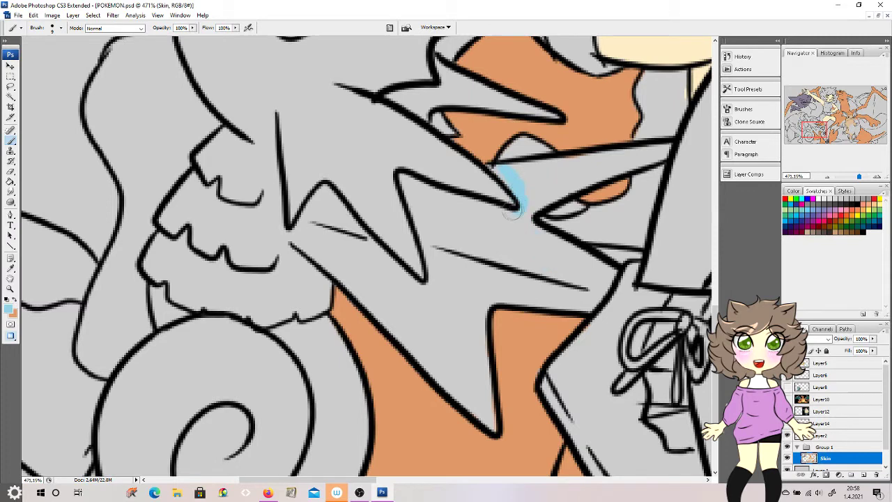
{"action": "mouse_move", "coordinate": [512, 213]}
{"action": "left_mouse_down"}
{"action": "mouse_move", "coordinate": [528, 258]}
{"action": "mouse_move", "coordinate": [422, 344]}
{"action": "mouse_move", "coordinate": [387, 321]}
{"action": "left_mouse_up"}
{"action": "mouse_move", "coordinate": [307, 250]}
{"action": "left_mouse_down"}
{"action": "mouse_move", "coordinate": [277, 294]}
{"action": "mouse_move", "coordinate": [274, 349]}
{"action": "mouse_move", "coordinate": [320, 314]}
{"action": "mouse_move", "coordinate": [338, 356]}
{"action": "left_mouse_up"}
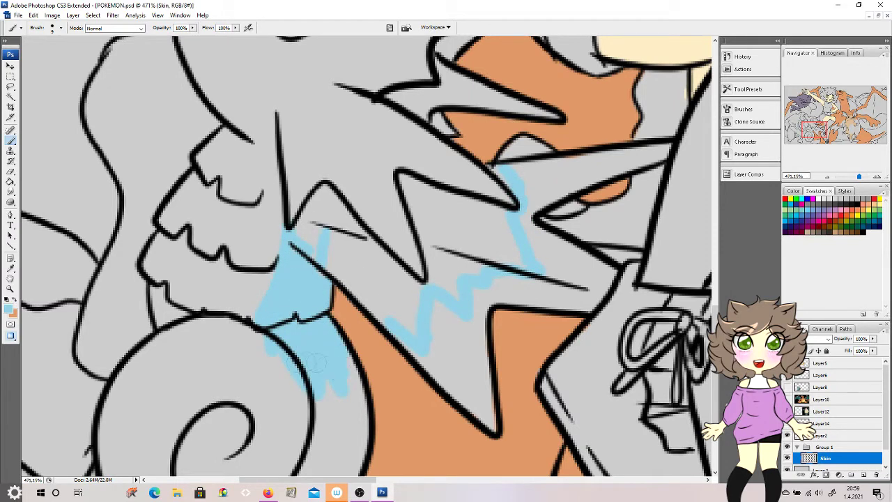
Step: Paint a light blue border inside Seadra's coiled tail, neck and spiked head
{"action": "mouse_move", "coordinate": [209, 323]}
{"action": "left_mouse_down"}
{"action": "mouse_move", "coordinate": [117, 398]}
{"action": "mouse_move", "coordinate": [110, 460]}
{"action": "left_mouse_up"}
{"action": "scroll", "coordinate": [349, 251], "scroll_direction": "down", "scroll_amount": 5}
{"action": "mouse_move", "coordinate": [352, 192]}
{"action": "left_mouse_down"}
{"action": "mouse_move", "coordinate": [357, 286]}
{"action": "mouse_move", "coordinate": [319, 360]}
{"action": "mouse_move", "coordinate": [234, 421]}
{"action": "mouse_move", "coordinate": [152, 383]}
{"action": "mouse_move", "coordinate": [104, 256]}
{"action": "left_mouse_up"}
{"action": "scroll", "coordinate": [104, 256], "scroll_direction": "up", "scroll_amount": 9}
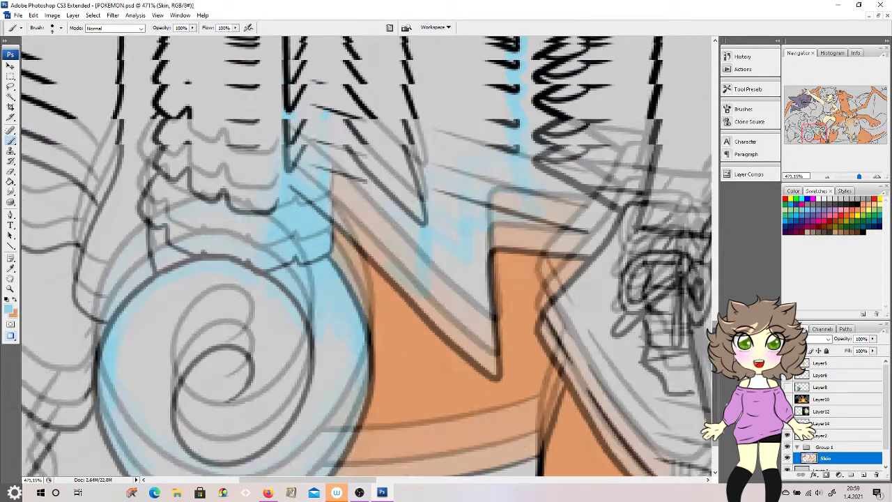
{"action": "left_click_drag", "start_coordinate": [245, 231], "coordinate": [187, 118]}
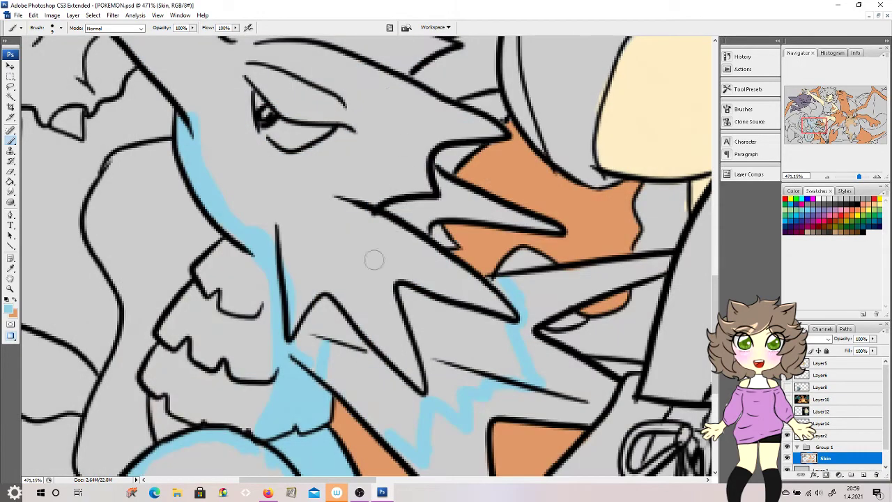
{"action": "mouse_move", "coordinate": [421, 223]}
{"action": "left_mouse_down"}
{"action": "mouse_move", "coordinate": [458, 207]}
{"action": "mouse_move", "coordinate": [506, 219]}
{"action": "mouse_move", "coordinate": [434, 171]}
{"action": "mouse_move", "coordinate": [433, 131]}
{"action": "mouse_move", "coordinate": [492, 129]}
{"action": "mouse_move", "coordinate": [389, 83]}
{"action": "left_mouse_up"}
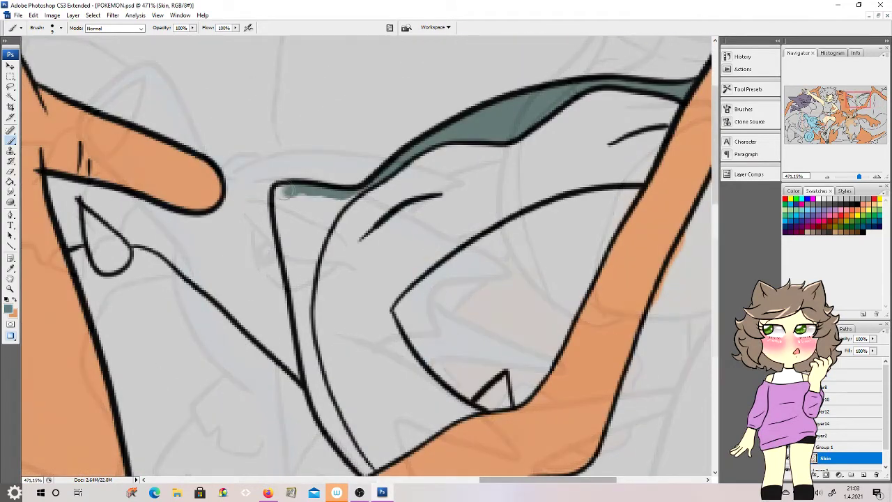
Step: Paint a dark teal border inside Snorlax's ear, side of the head and shoulder next to Charizard's neck
{"action": "mouse_move", "coordinate": [288, 192]}
{"action": "left_mouse_down"}
{"action": "mouse_move", "coordinate": [292, 259]}
{"action": "mouse_move", "coordinate": [300, 214]}
{"action": "mouse_move", "coordinate": [346, 195]}
{"action": "mouse_move", "coordinate": [317, 209]}
{"action": "mouse_move", "coordinate": [294, 268]}
{"action": "mouse_move", "coordinate": [306, 352]}
{"action": "left_mouse_up"}
{"action": "mouse_move", "coordinate": [306, 293]}
{"action": "left_mouse_down"}
{"action": "mouse_move", "coordinate": [321, 404]}
{"action": "mouse_move", "coordinate": [358, 464]}
{"action": "mouse_move", "coordinate": [291, 388]}
{"action": "mouse_move", "coordinate": [148, 258]}
{"action": "mouse_move", "coordinate": [134, 250]}
{"action": "mouse_move", "coordinate": [98, 279]}
{"action": "mouse_move", "coordinate": [80, 249]}
{"action": "mouse_move", "coordinate": [126, 418]}
{"action": "left_mouse_up"}
{"action": "left_click_drag", "start_coordinate": [718, 201], "coordinate": [718, 265]}
{"action": "mouse_move", "coordinate": [115, 150]}
{"action": "left_mouse_down"}
{"action": "mouse_move", "coordinate": [150, 328]}
{"action": "mouse_move", "coordinate": [230, 286]}
{"action": "mouse_move", "coordinate": [364, 237]}
{"action": "left_mouse_up"}
Step: Paint dark teal inside Snorlax's raised paw and along the edge of its body beyond Charizard's wing
{"action": "left_click_drag", "start_coordinate": [530, 479], "coordinate": [616, 481]}
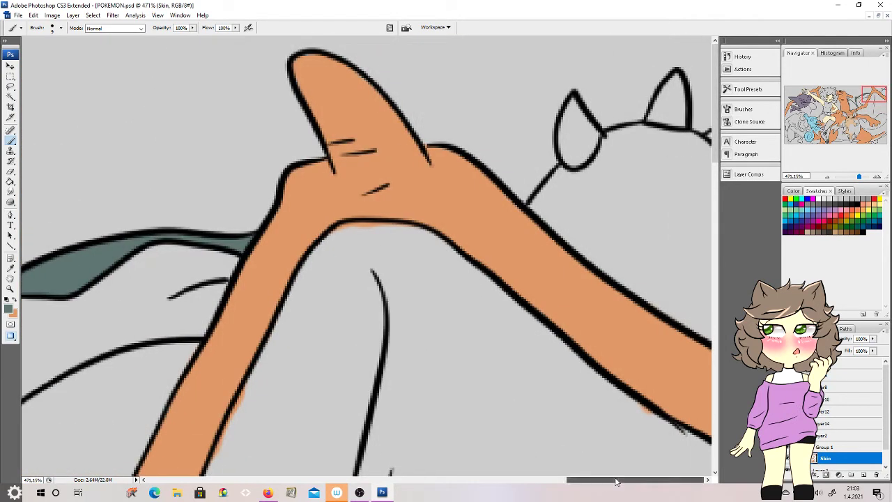
{"action": "mouse_move", "coordinate": [608, 136]}
{"action": "left_mouse_down"}
{"action": "mouse_move", "coordinate": [537, 202]}
{"action": "mouse_move", "coordinate": [676, 314]}
{"action": "mouse_move", "coordinate": [707, 195]}
{"action": "mouse_move", "coordinate": [666, 136]}
{"action": "mouse_move", "coordinate": [611, 136]}
{"action": "left_mouse_up"}
{"action": "left_click_drag", "start_coordinate": [716, 153], "coordinate": [716, 396]}
{"action": "mouse_move", "coordinate": [698, 87]}
{"action": "left_mouse_down"}
{"action": "mouse_move", "coordinate": [603, 206]}
{"action": "mouse_move", "coordinate": [507, 275]}
{"action": "mouse_move", "coordinate": [319, 324]}
{"action": "left_mouse_up"}
{"action": "left_click_drag", "start_coordinate": [700, 63], "coordinate": [704, 435]}
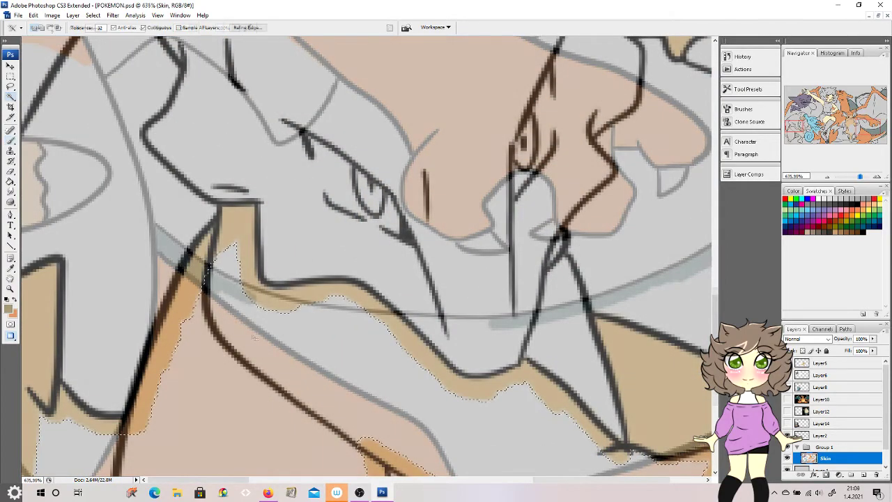
Step: Expand the selection of Marowak's body, fill it with the tan foreground colour and deselect
{"action": "left_click", "coordinate": [93, 15]}
{"action": "mouse_move", "coordinate": [111, 117]}
{"action": "left_click", "coordinate": [211, 134]}
{"action": "left_click", "coordinate": [482, 165]}
{"action": "left_click", "coordinate": [10, 76]}
{"action": "right_click", "coordinate": [295, 341]}
{"action": "left_click", "coordinate": [322, 304]}
{"action": "key", "text": "Return"}
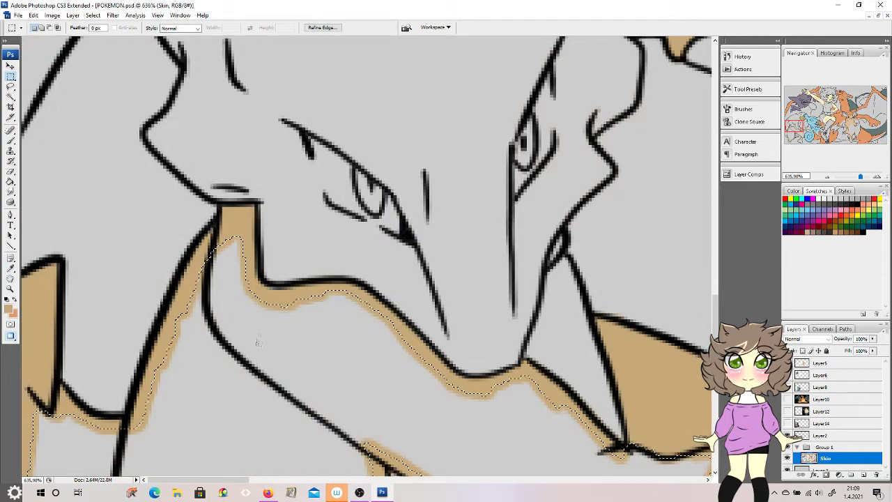
{"action": "key", "text": "ctrl+d"}
{"action": "left_click_drag", "start_coordinate": [861, 176], "coordinate": [852, 180]}
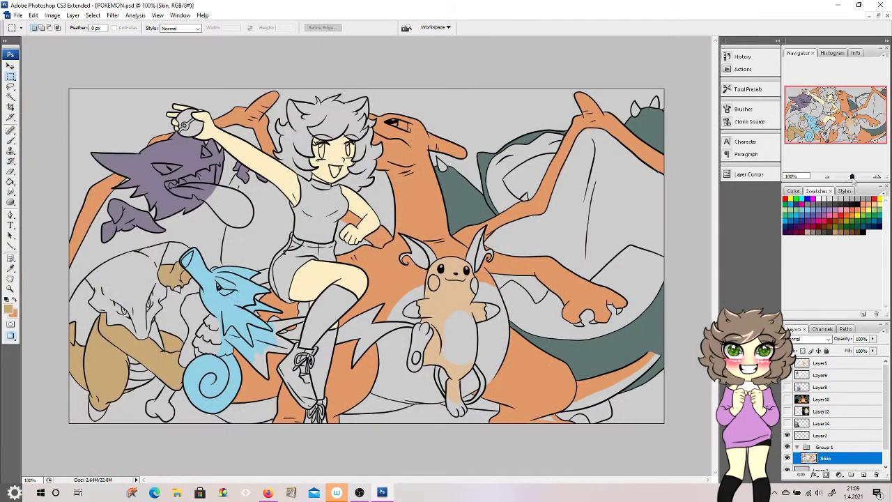
Step: Create a new layer group above Group 1 and add a layer named BLACK in it
{"action": "left_click", "coordinate": [18, 15]}
{"action": "key", "text": "Escape"}
{"action": "left_click", "coordinate": [831, 447]}
{"action": "left_click", "coordinate": [852, 476]}
{"action": "left_click", "coordinate": [864, 475]}
{"action": "type", "text": "BLACK"}
{"action": "key", "text": "Return"}
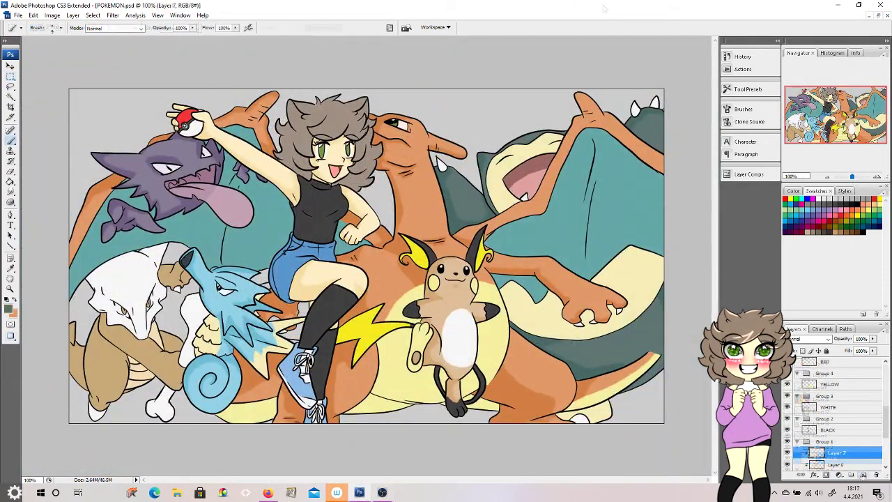
Step: Clip the new layer above Layer 7 to the skin colours and choose a darker brown based on Marowak's tan
{"action": "right_click", "coordinate": [836, 453]}
{"action": "left_click", "coordinate": [863, 340]}
{"action": "left_click", "coordinate": [10, 269]}
{"action": "left_click", "coordinate": [132, 341]}
{"action": "left_click", "coordinate": [9, 309]}
{"action": "left_click", "coordinate": [207, 281]}
{"action": "left_click", "coordinate": [359, 243]}
Step: Brush darker brown shading onto Marowak's raised paw and far arm
{"action": "left_click_drag", "start_coordinate": [853, 177], "coordinate": [857, 177]}
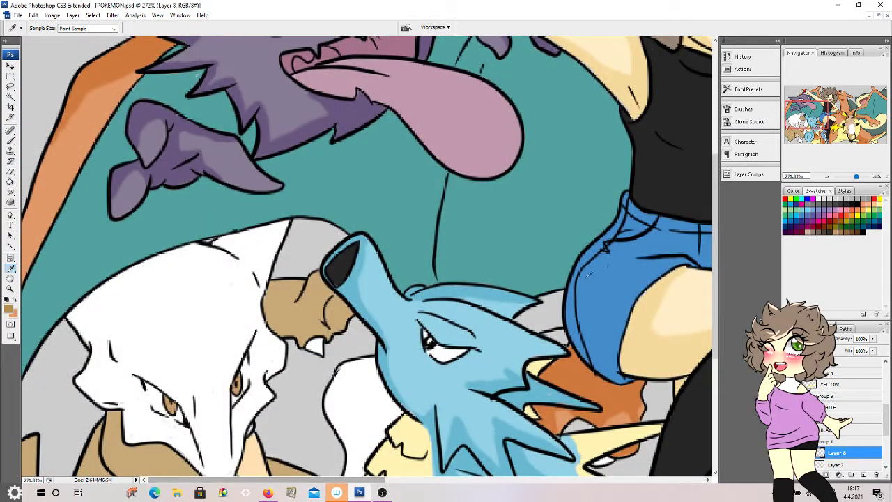
{"action": "scroll", "coordinate": [589, 274], "scroll_direction": "down", "scroll_amount": 5}
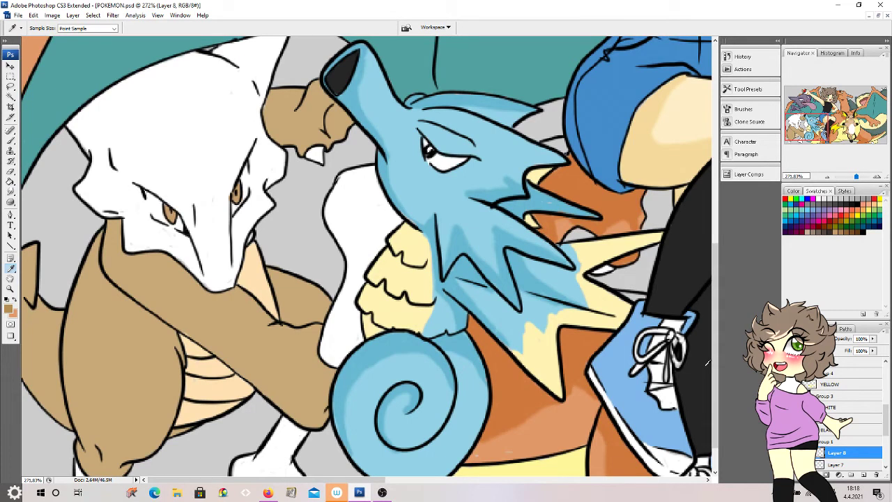
{"action": "key", "text": "b"}
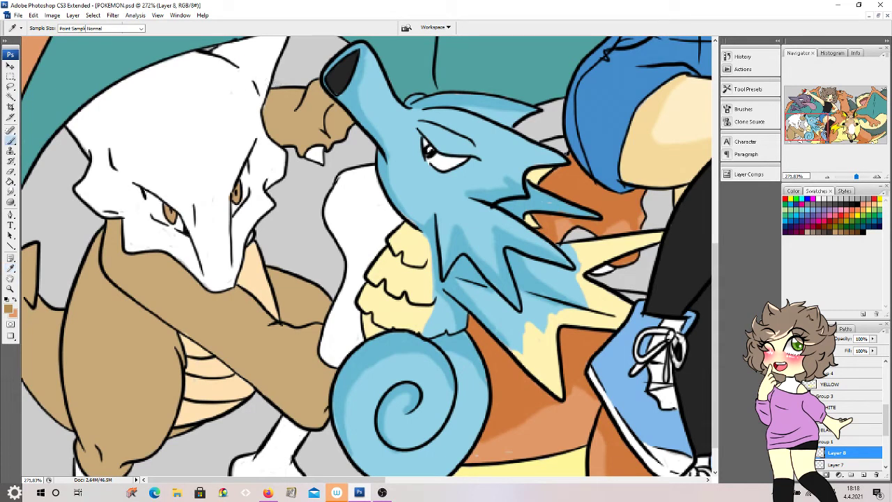
{"action": "left_click_drag", "start_coordinate": [298, 103], "coordinate": [267, 106]}
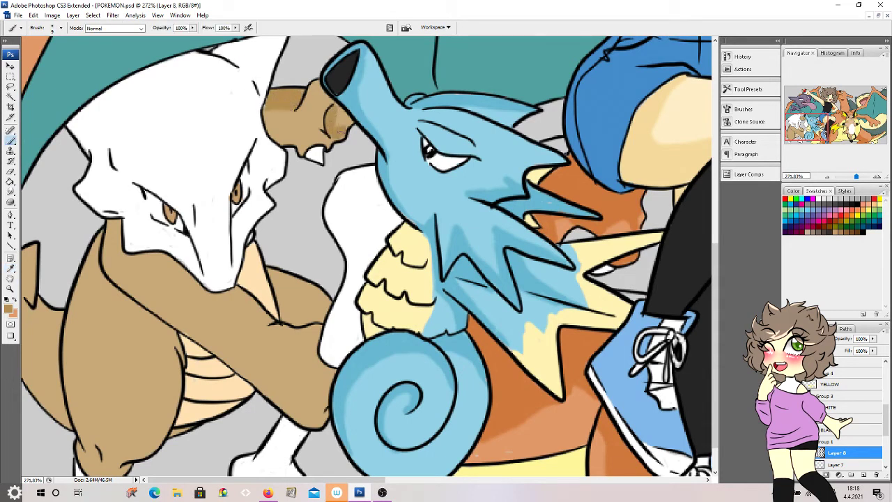
{"action": "left_click_drag", "start_coordinate": [345, 112], "coordinate": [313, 85]}
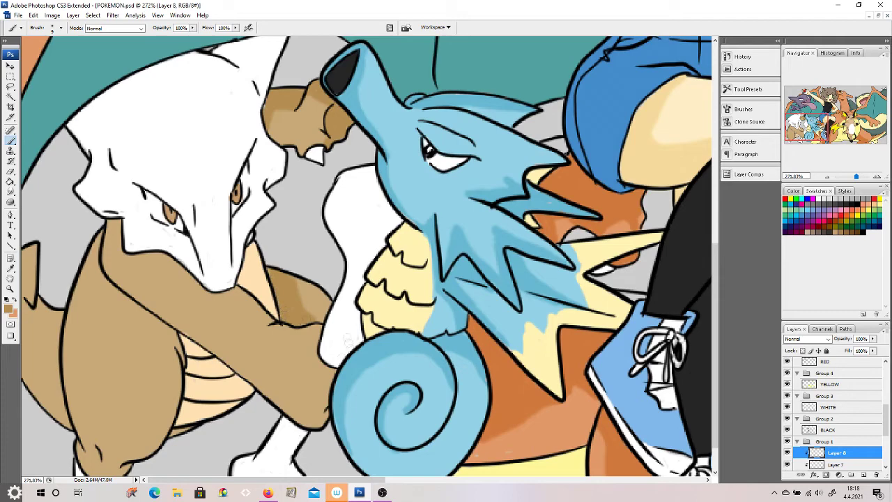
Step: Brush darker brown shading onto Marowak's foot, shoulder, thigh and tail
{"action": "left_click_drag", "start_coordinate": [716, 293], "coordinate": [716, 313]}
{"action": "left_click_drag", "start_coordinate": [78, 400], "coordinate": [89, 422]}
{"action": "mouse_move", "coordinate": [177, 310]}
{"action": "left_mouse_down"}
{"action": "mouse_move", "coordinate": [115, 282]}
{"action": "mouse_move", "coordinate": [98, 188]}
{"action": "left_mouse_up"}
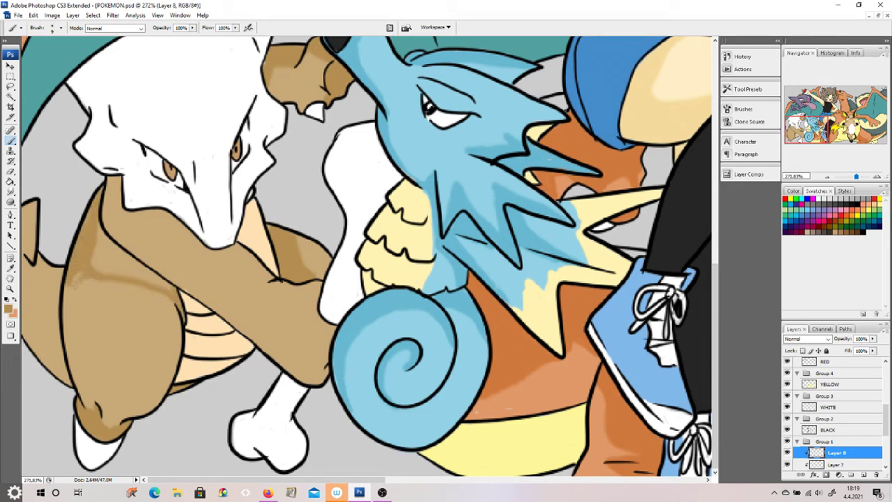
{"action": "left_click_drag", "start_coordinate": [34, 289], "coordinate": [34, 342]}
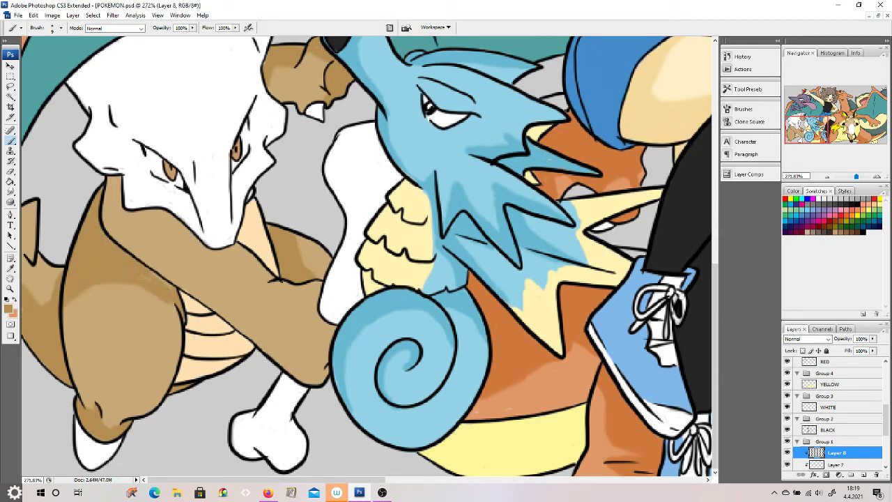
Step: Brush darker brown shading along Marowak's near arm and shoulder below the skull
{"action": "mouse_move", "coordinate": [217, 245]}
{"action": "left_mouse_down"}
{"action": "mouse_move", "coordinate": [210, 295]}
{"action": "mouse_move", "coordinate": [280, 353]}
{"action": "mouse_move", "coordinate": [329, 344]}
{"action": "left_mouse_up"}
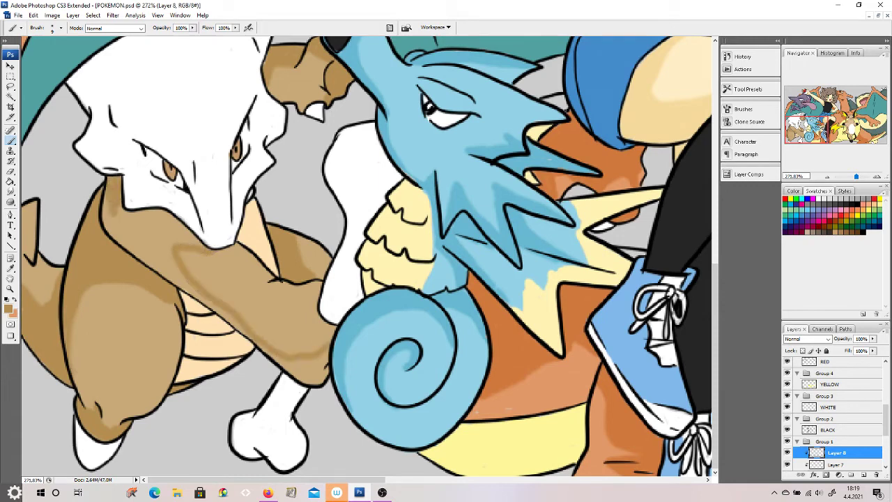
{"action": "left_click_drag", "start_coordinate": [110, 209], "coordinate": [129, 245]}
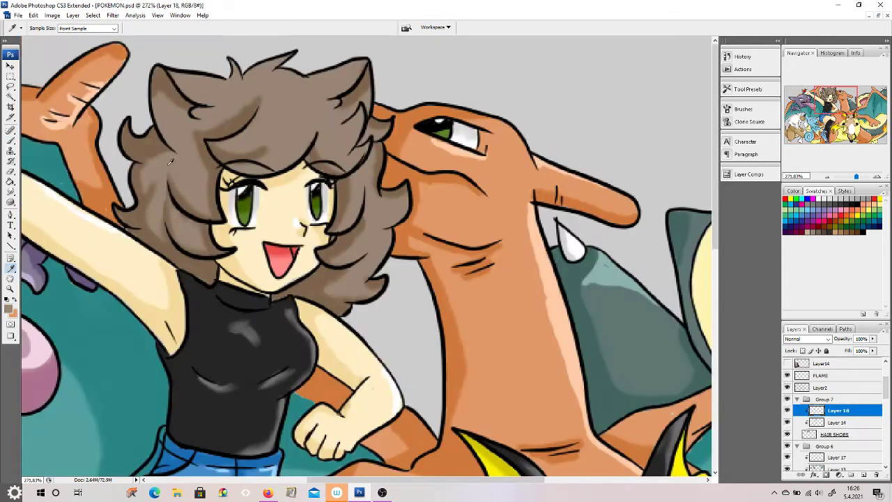
Step: Choose a light peach colour and brush highlights onto the trainer's fringe and side hair strands
{"action": "left_click", "coordinate": [9, 308]}
{"action": "left_click", "coordinate": [172, 255]}
{"action": "left_click", "coordinate": [354, 242]}
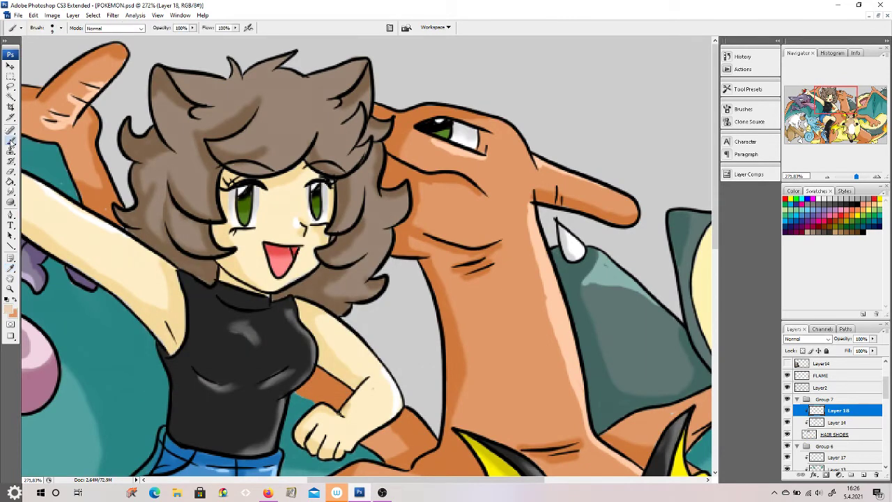
{"action": "left_click_drag", "start_coordinate": [262, 173], "coordinate": [245, 152]}
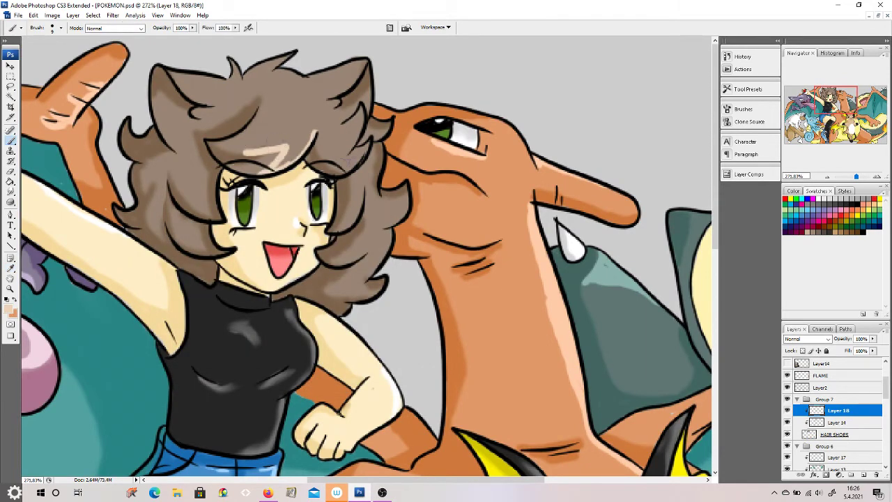
{"action": "left_click_drag", "start_coordinate": [367, 144], "coordinate": [359, 157]}
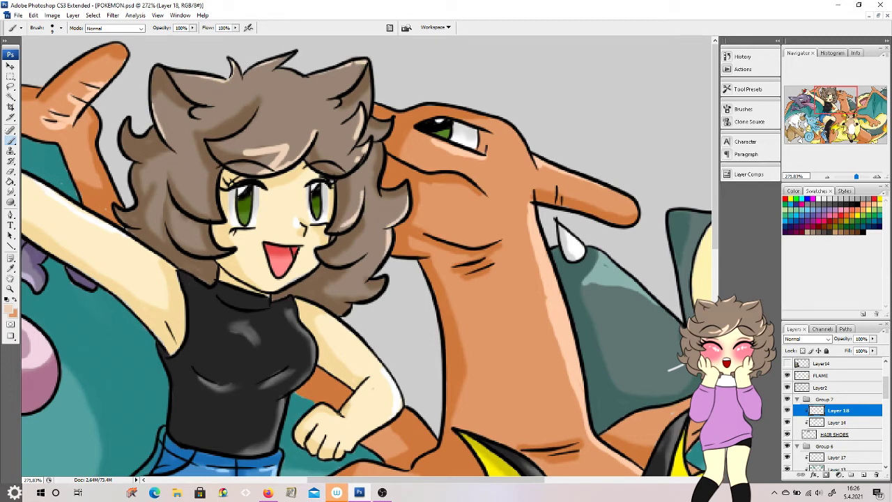
Step: Trim the upper edge of the fringe highlight with a 25 px Eraser
{"action": "left_click", "coordinate": [10, 173]}
{"action": "left_click", "coordinate": [62, 29]}
{"action": "left_click", "coordinate": [24, 54]}
{"action": "left_click_drag", "start_coordinate": [256, 141], "coordinate": [273, 145]}
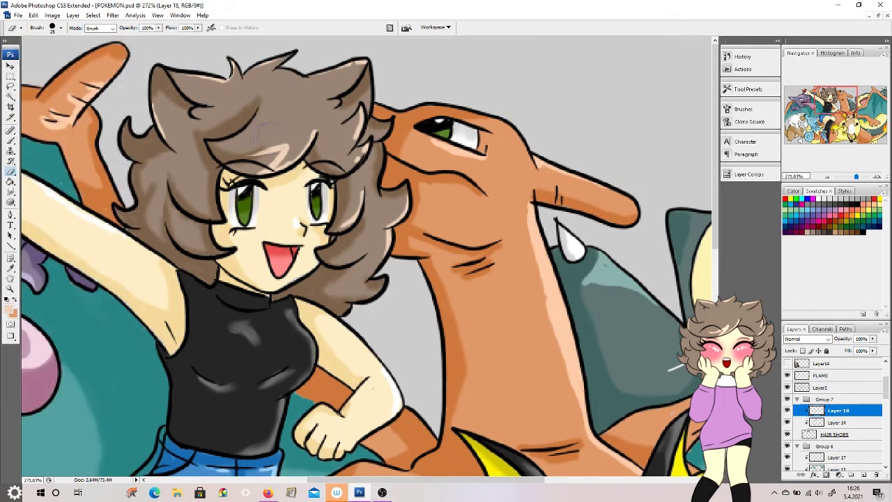
Step: Save the shaded illustration
{"action": "left_click_drag", "start_coordinate": [857, 176], "coordinate": [855, 177]}
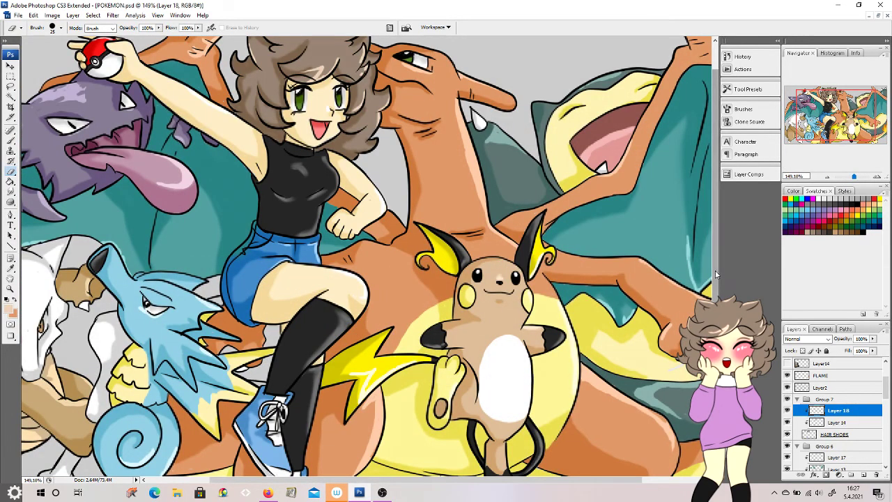
{"action": "scroll", "coordinate": [717, 244], "scroll_direction": "up", "scroll_amount": 2}
{"action": "left_click", "coordinate": [18, 16]}
{"action": "left_click", "coordinate": [35, 123]}
{"action": "left_click", "coordinate": [839, 176]}
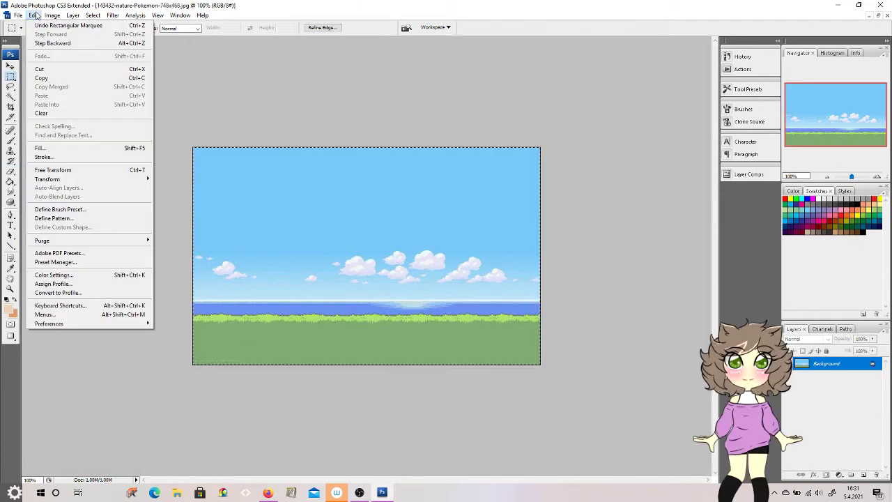
Step: Copy the selected sky, sea and grass picture and paste it into POKEMON.psd
{"action": "left_click", "coordinate": [41, 79]}
{"action": "left_click", "coordinate": [879, 5]}
{"action": "left_click", "coordinate": [33, 15]}
{"action": "left_click", "coordinate": [41, 99]}
Step: Stretch the pasted landscape behind the characters to fill the canvas, about 171% wide and 156% high
{"action": "left_click", "coordinate": [11, 67]}
{"action": "left_click_drag", "start_coordinate": [558, 133], "coordinate": [696, 70]}
{"action": "left_click_drag", "start_coordinate": [434, 377], "coordinate": [434, 440]}
{"action": "left_click_drag", "start_coordinate": [175, 256], "coordinate": [37, 256]}
{"action": "left_click_drag", "start_coordinate": [365, 441], "coordinate": [366, 444]}
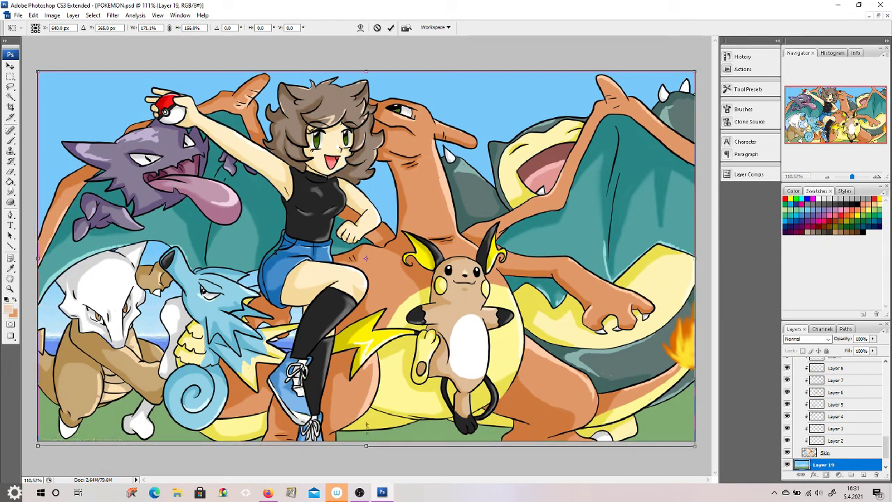